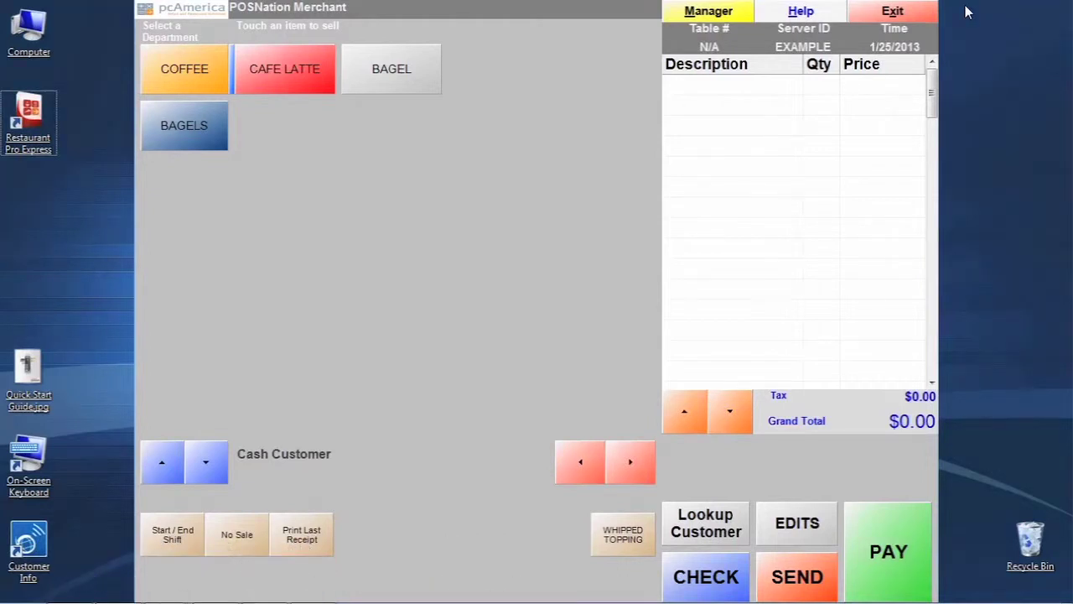
- Tap the BAGELS department to list its items on an empty ticket
left_click(177, 134)
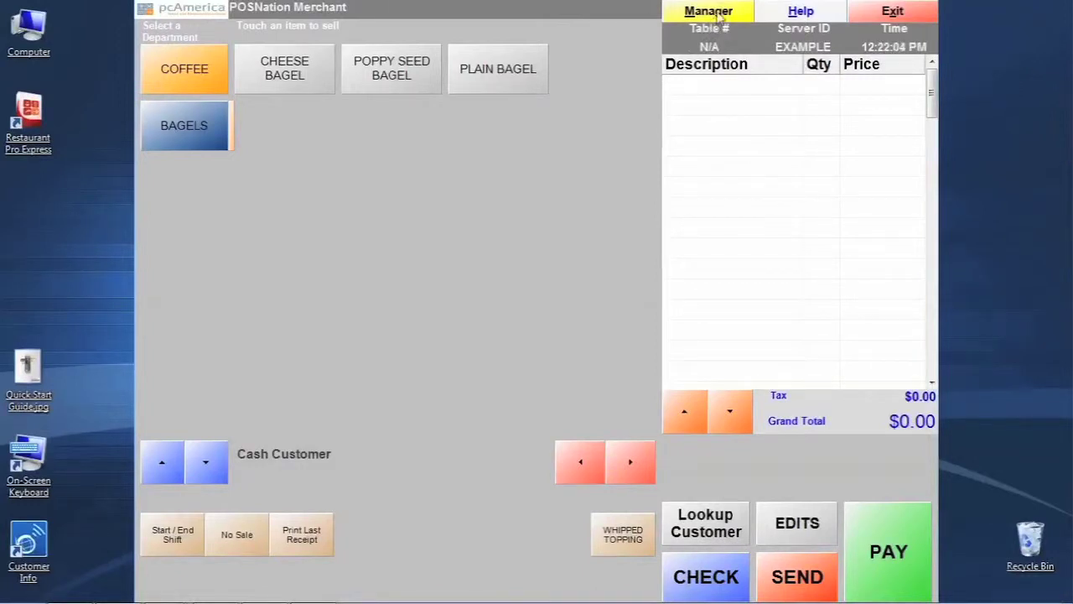
- Go to Inventory Maintenance through the Manager administrative functions
left_click(718, 15)
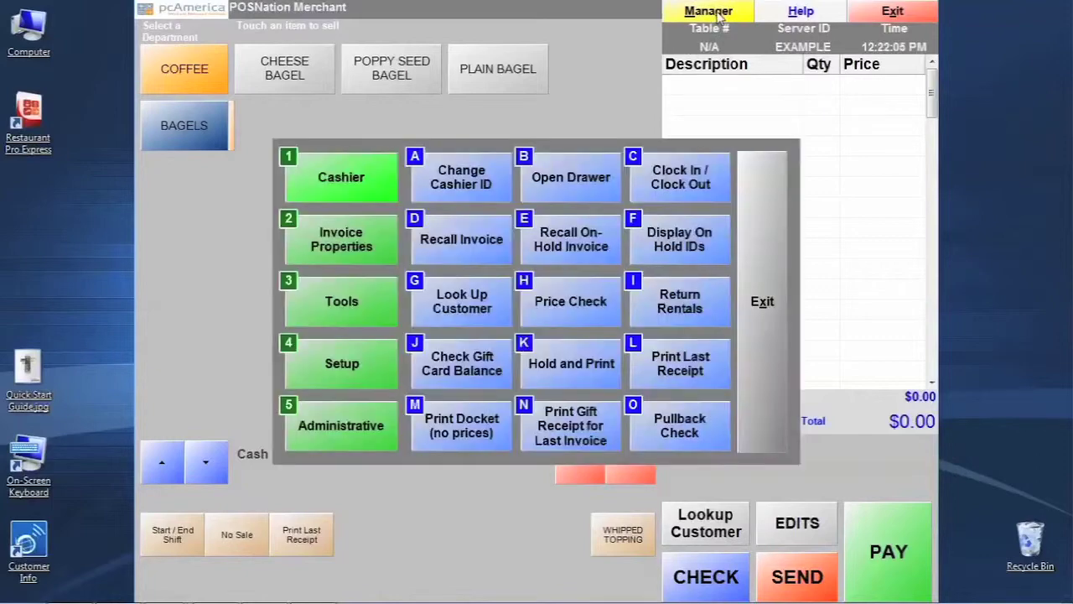
left_click(357, 429)
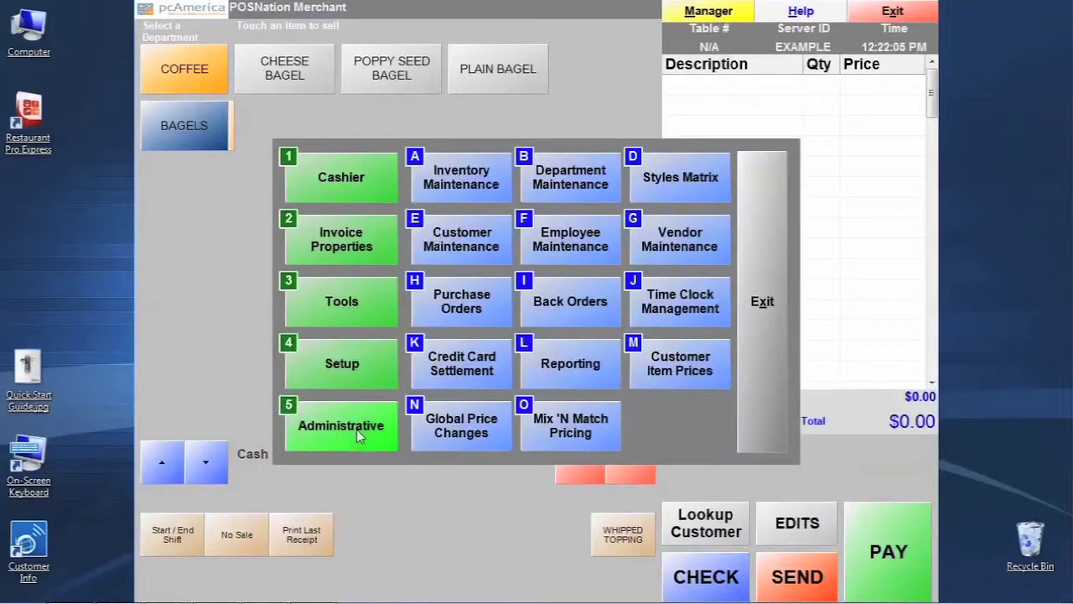
left_click(479, 191)
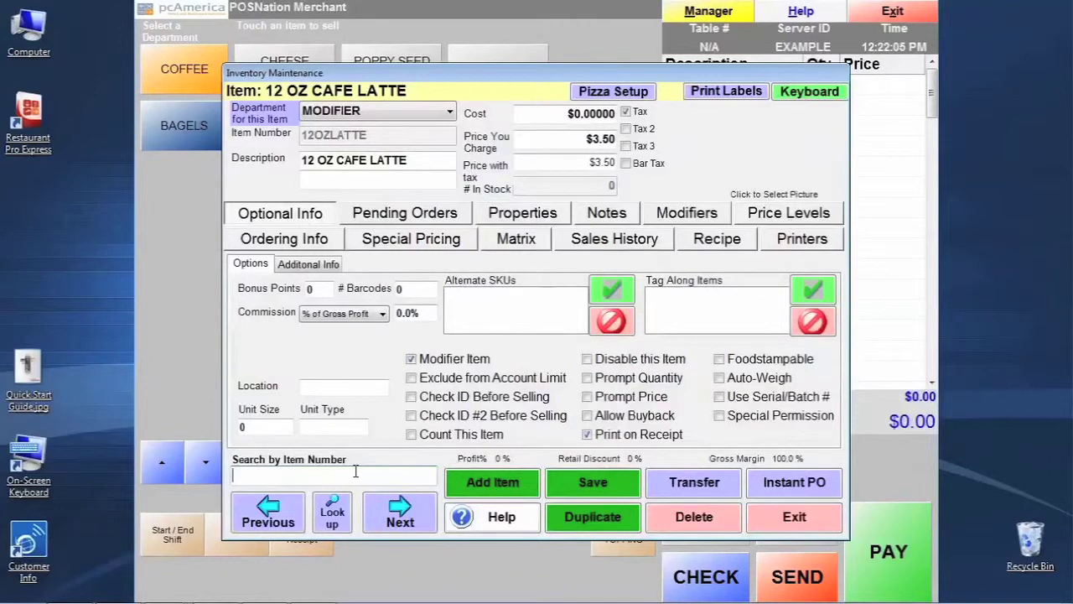
- Look up items matching 'BAG' and open PLAIN BAGEL for editing
left_click(334, 519)
type("B")
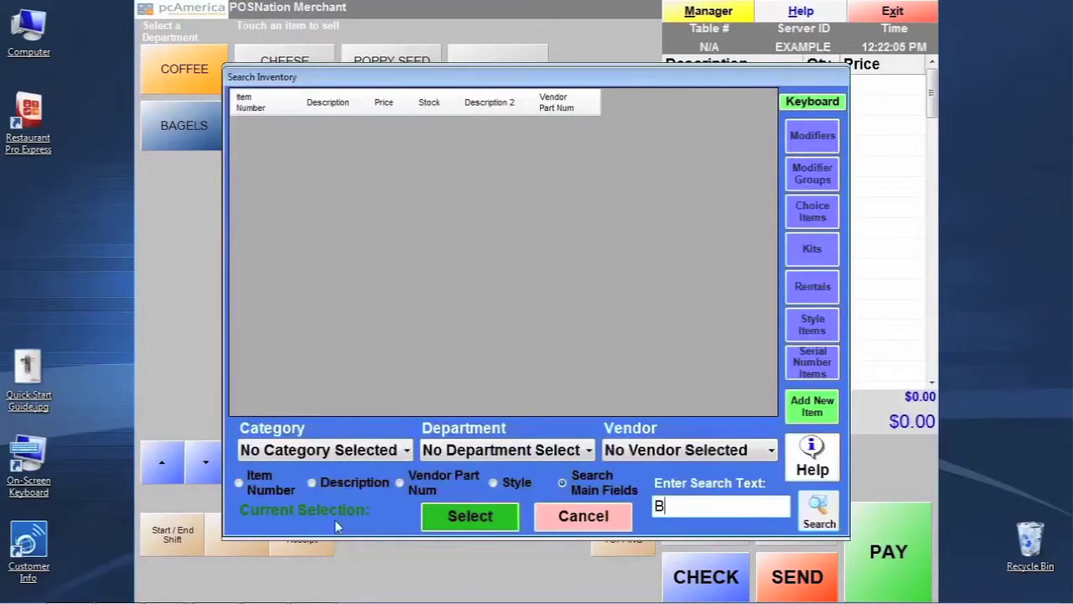
type("AG")
key("Return")
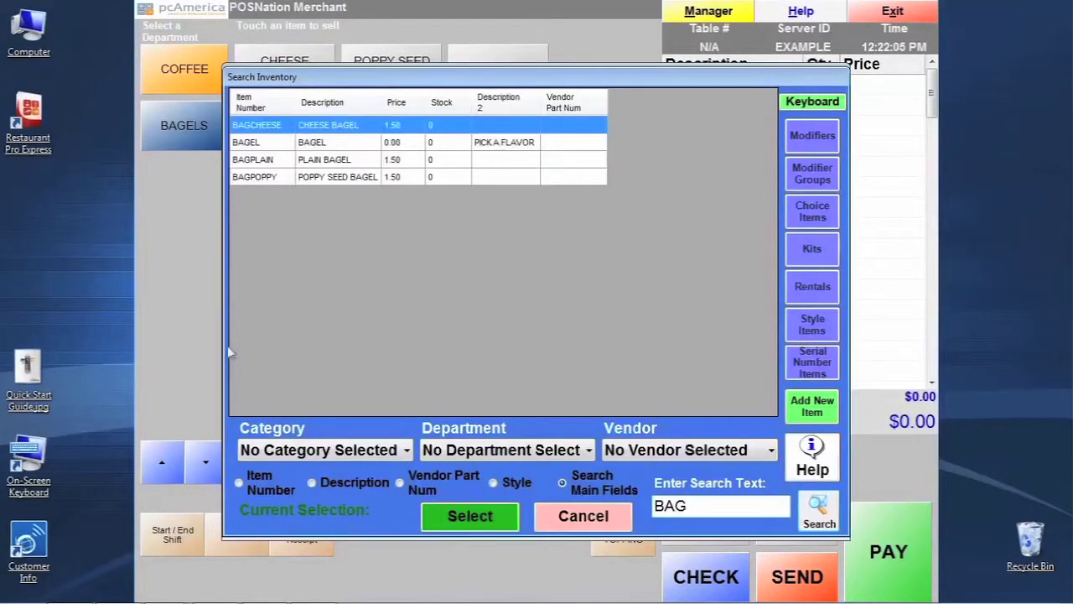
left_click(336, 161)
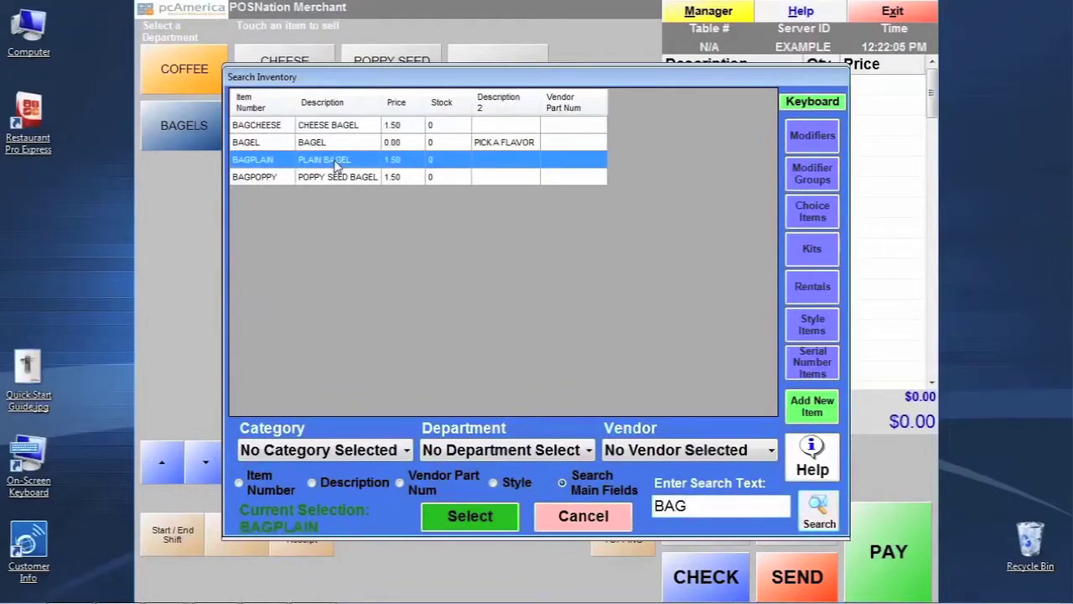
double_click(336, 161)
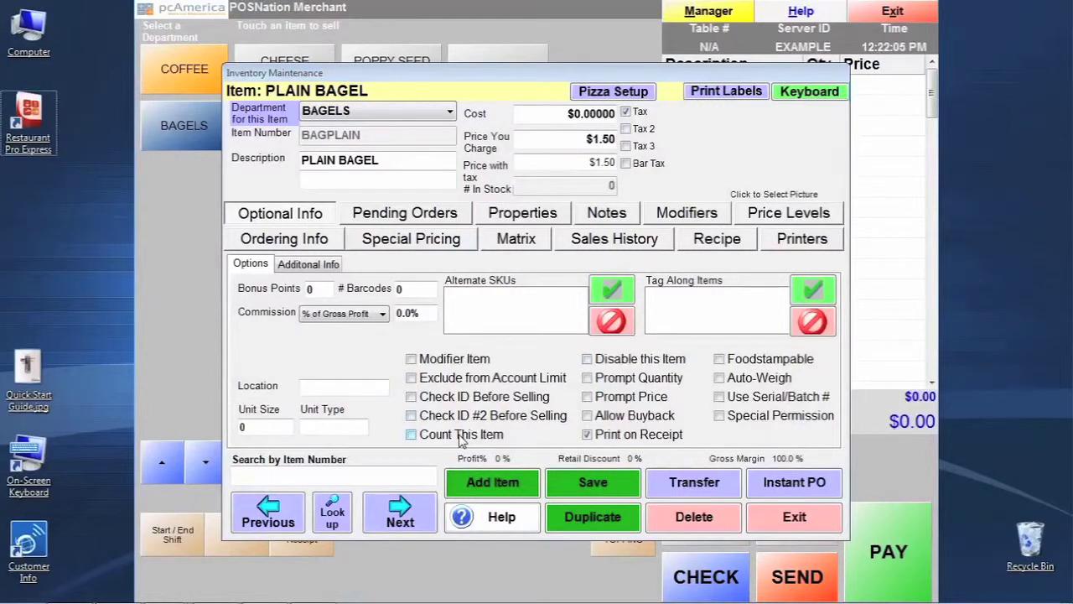
- Check Count This Item on PLAIN BAGEL and exit to the administrative menu
left_click(411, 435)
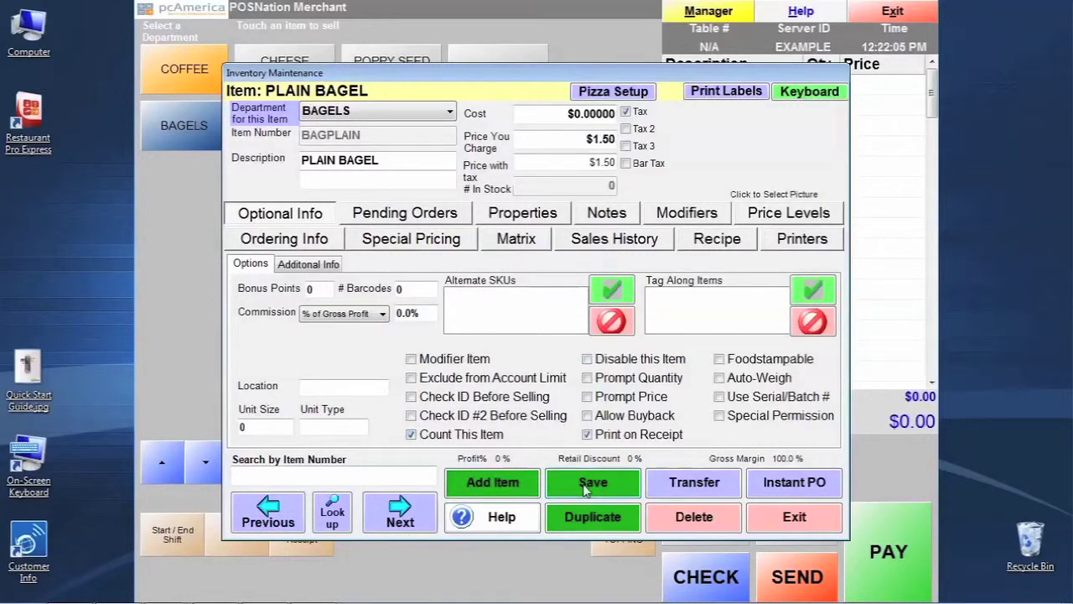
left_click(795, 517)
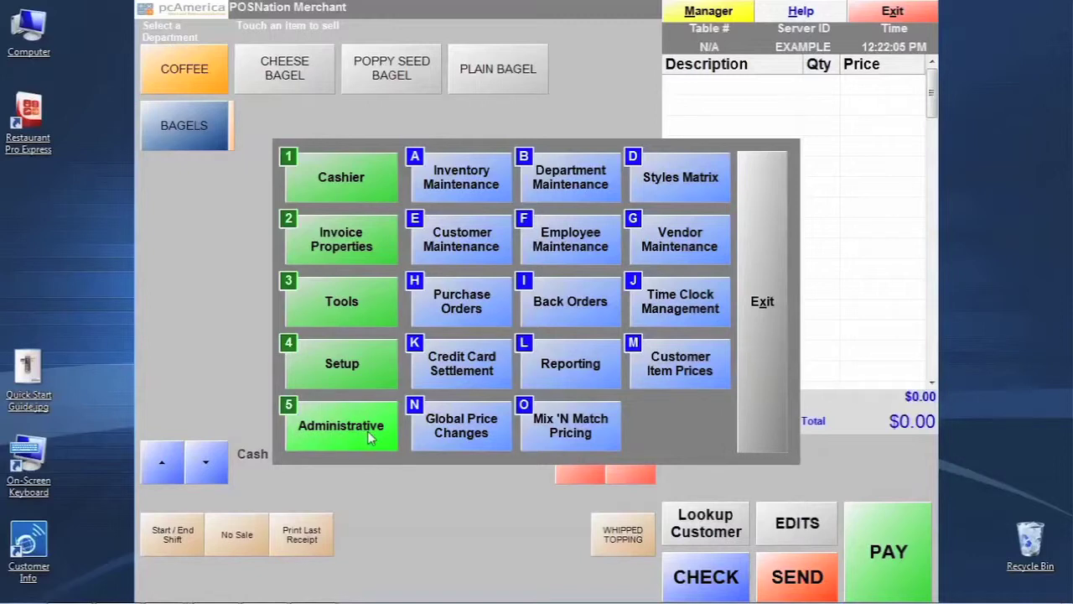
- In Vendor Maintenance, verify only Example Vendor exists, then begin a new vendor record
left_click(708, 258)
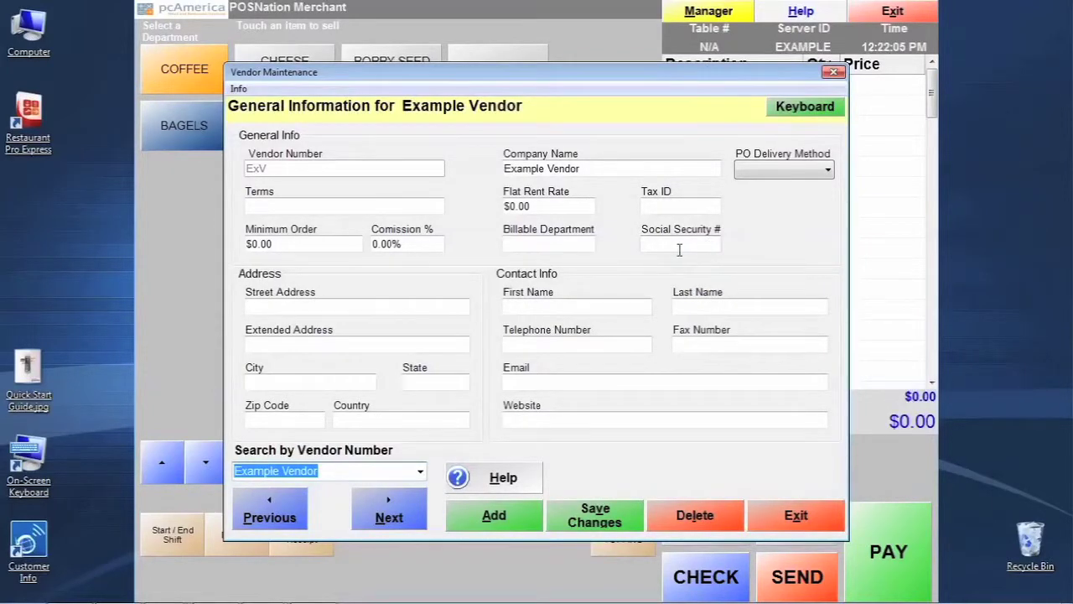
left_click(393, 517)
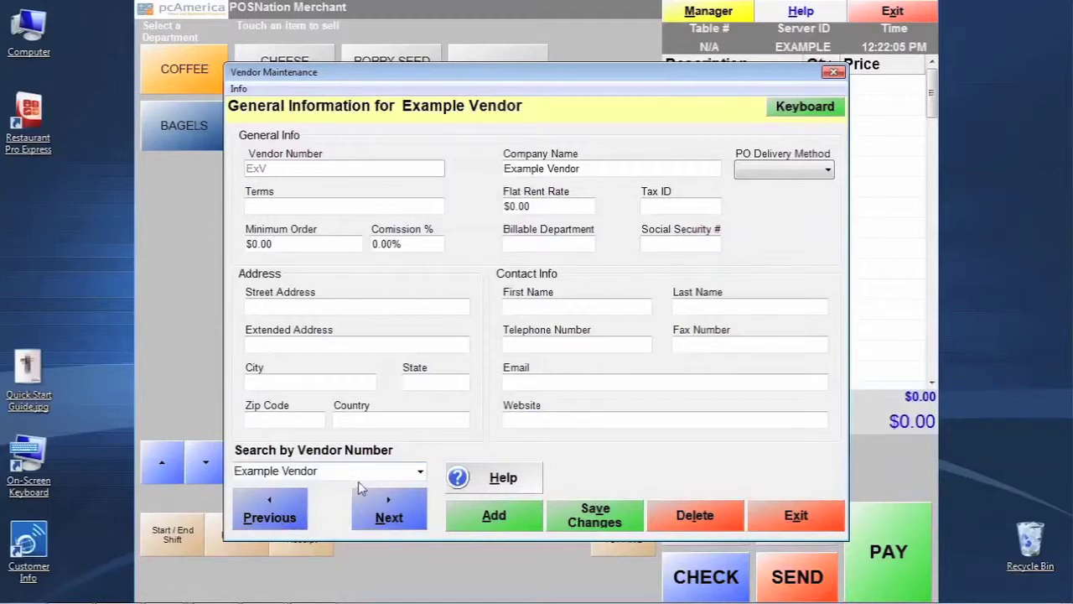
left_click(420, 472)
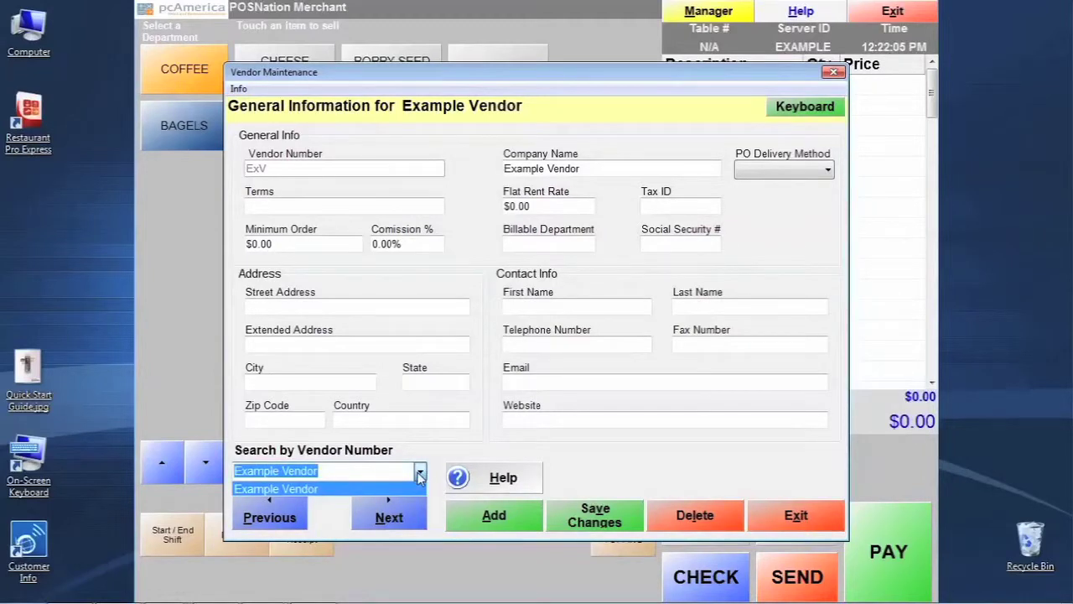
left_click(605, 382)
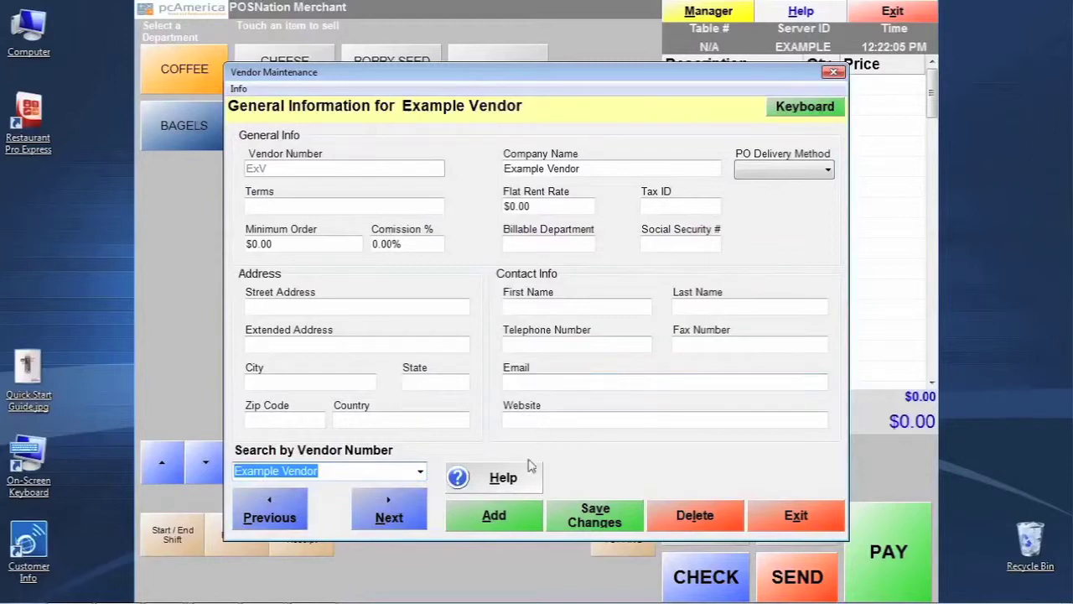
left_click(501, 513)
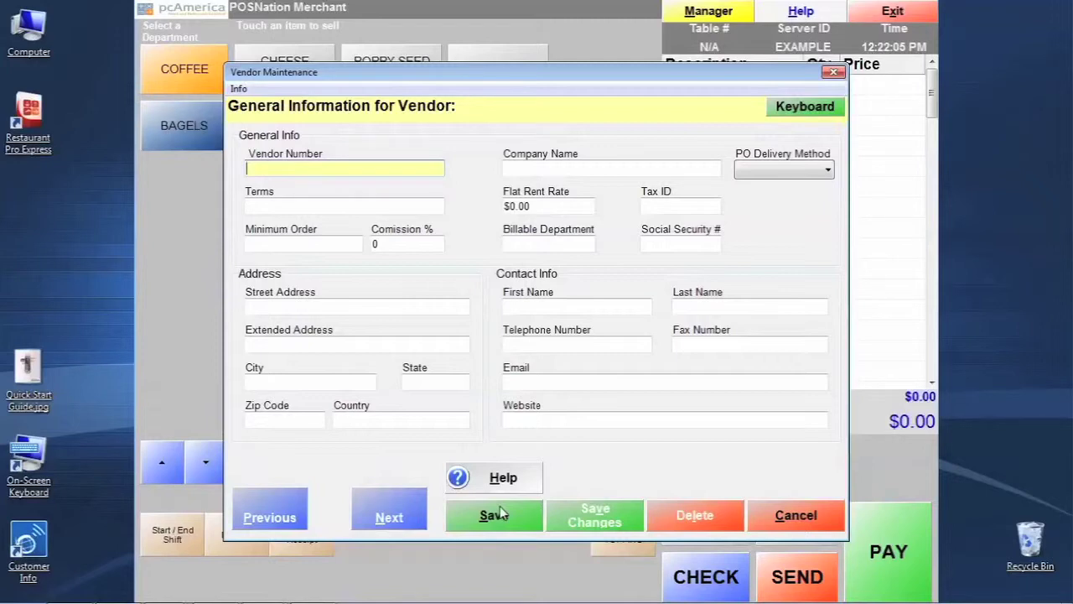
- Save a new vendor numbered BAGEL with company name BAGEL VENDOR INC
type("BA")
type("GEL")
key("Tab")
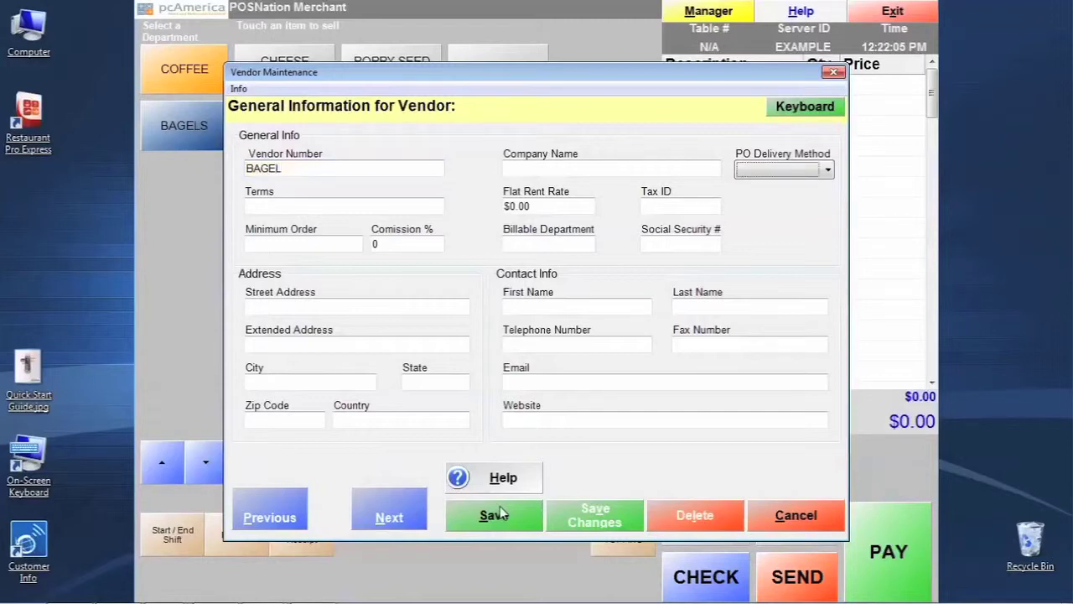
left_click(595, 172)
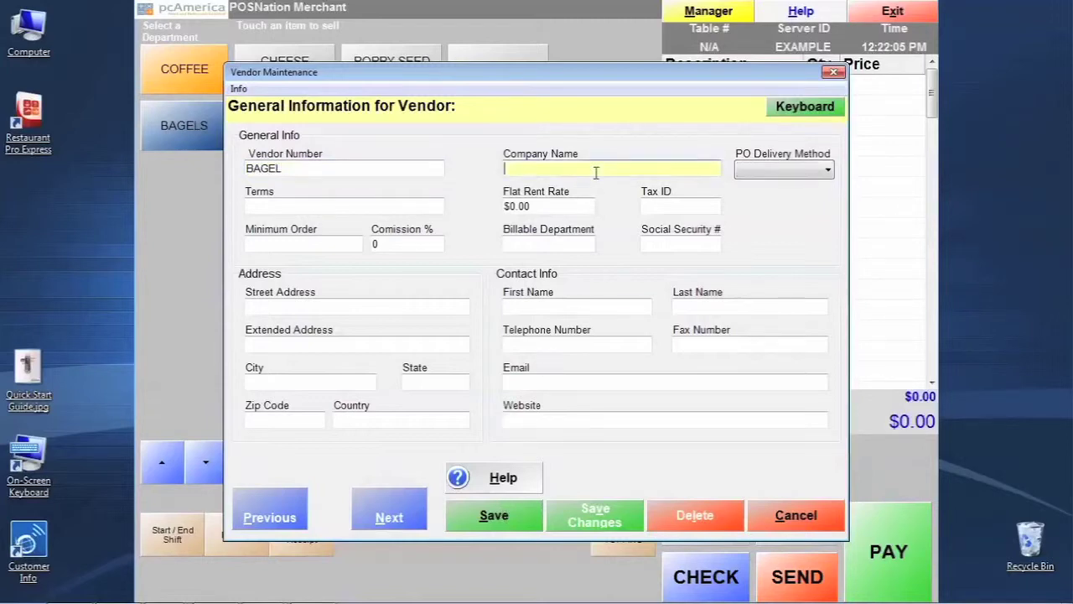
type("BAGE")
type("L VEND")
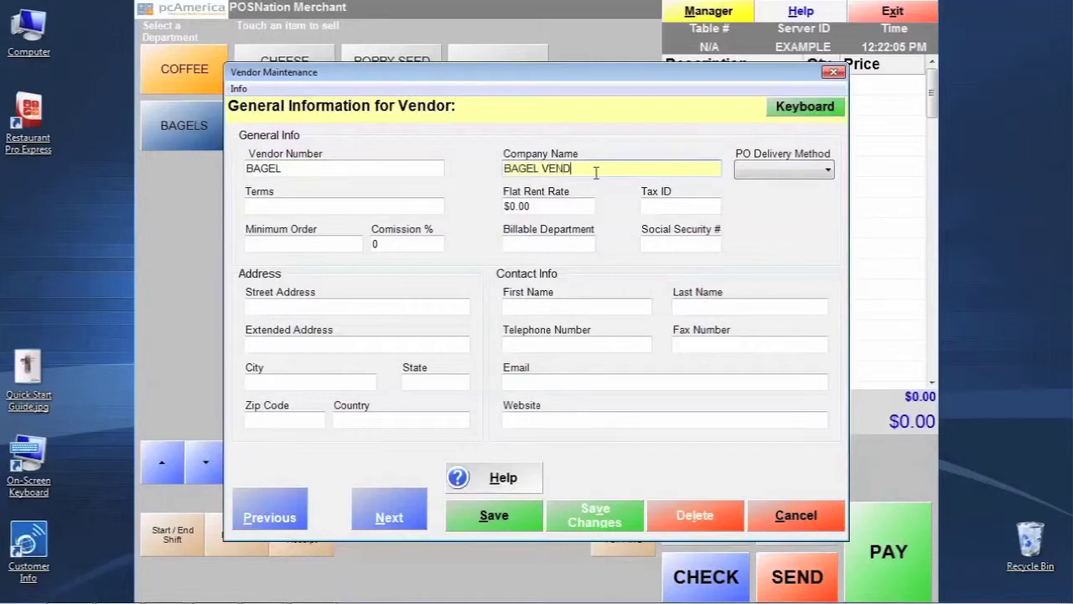
type("OR INC")
left_click(526, 517)
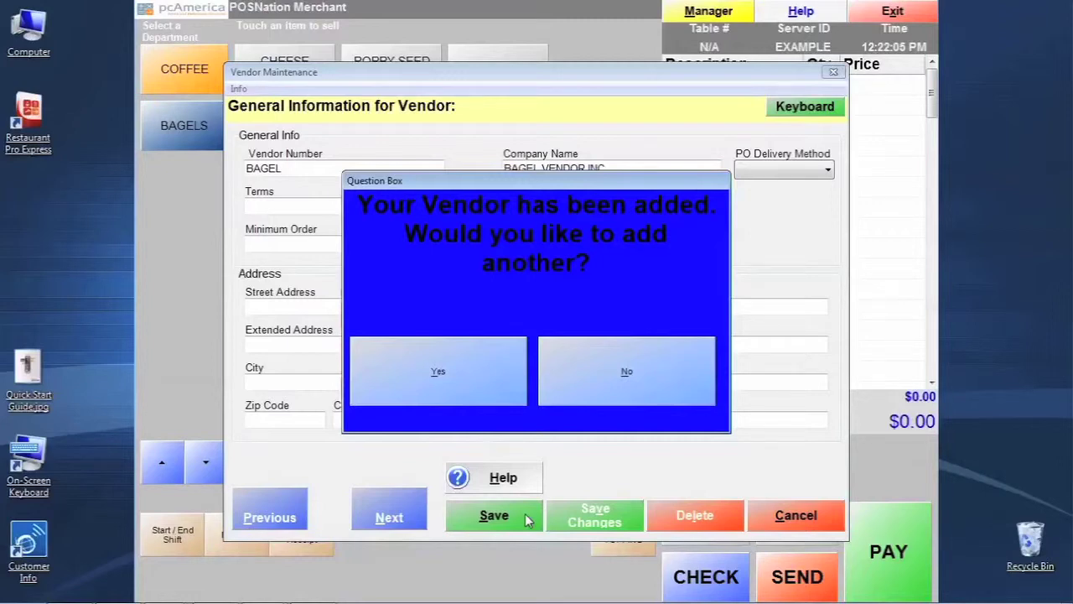
left_click(642, 380)
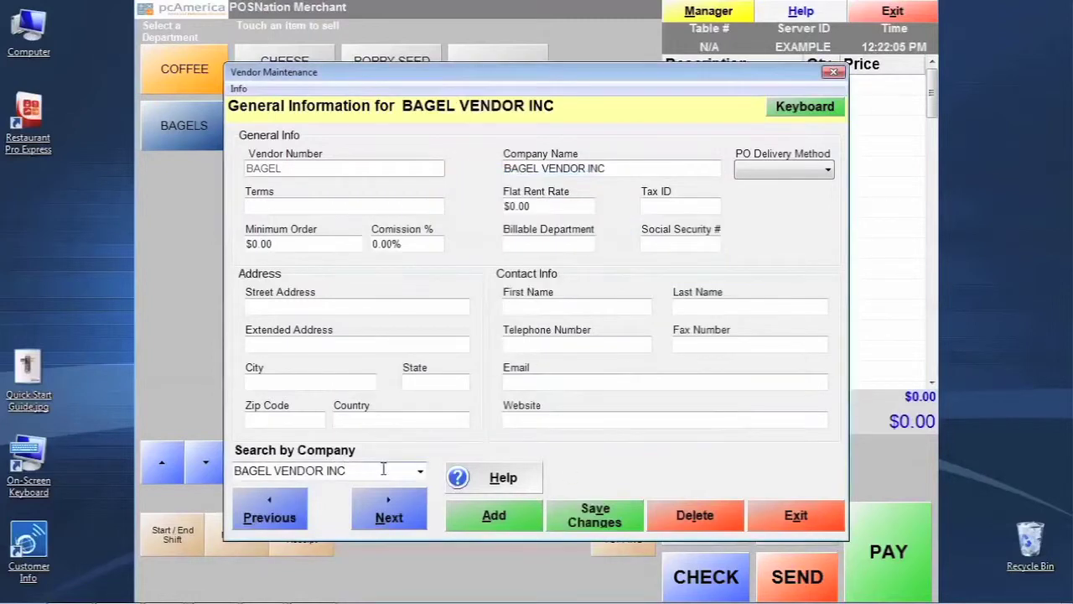
- Confirm BAGEL VENDOR INC appears in the company list, then close the vendor record
left_click(421, 473)
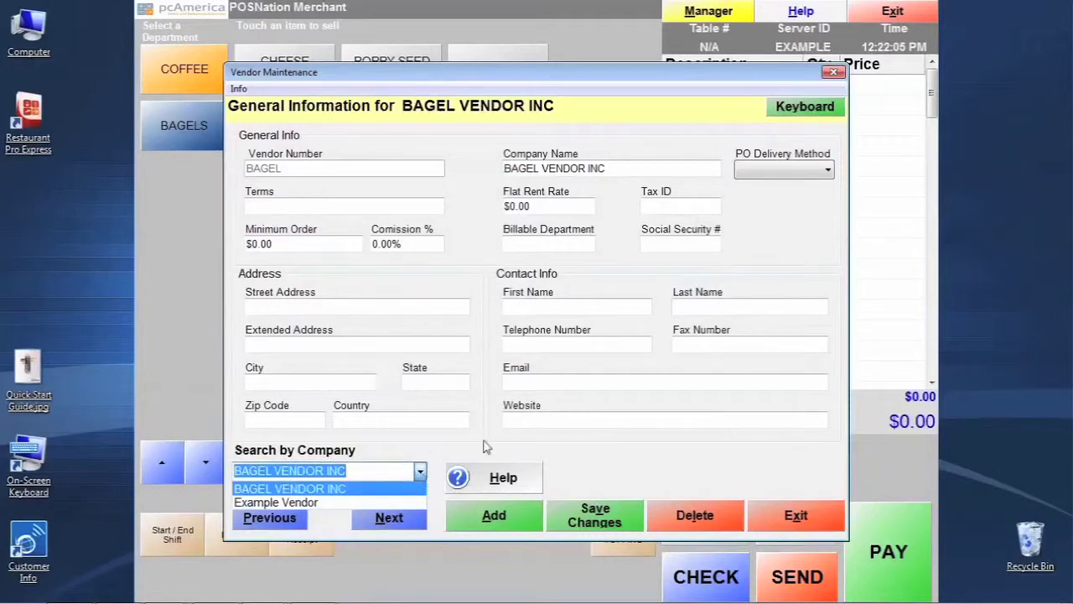
left_click(407, 311)
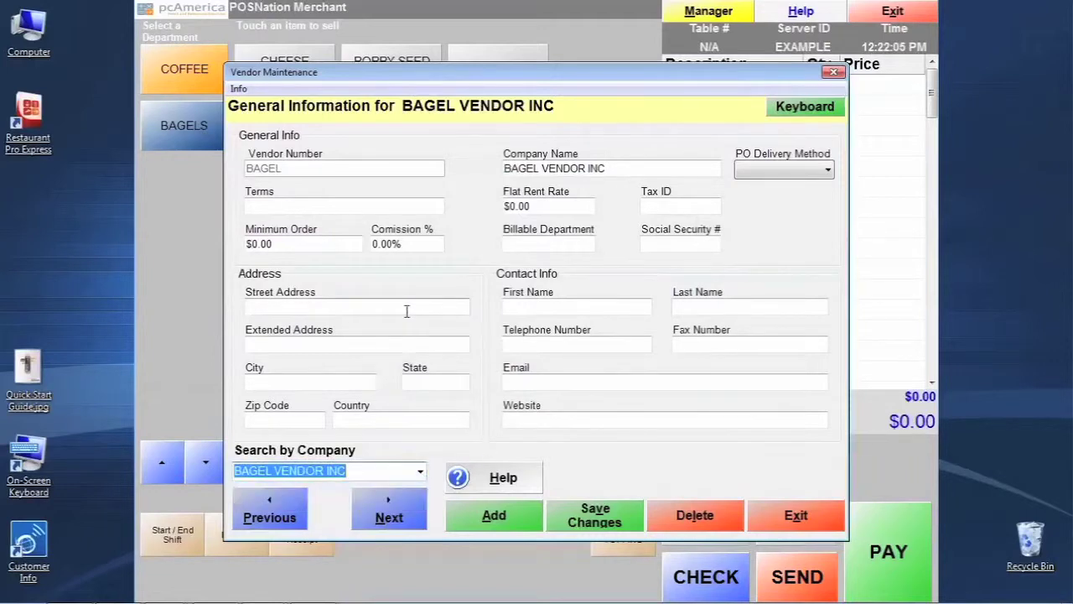
left_click(353, 307)
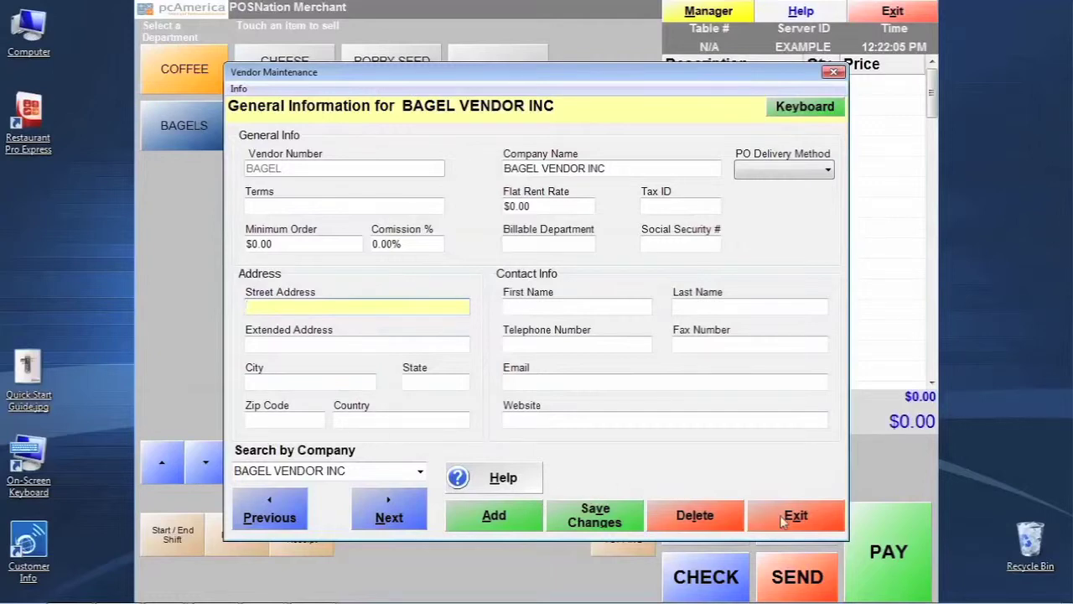
left_click(783, 518)
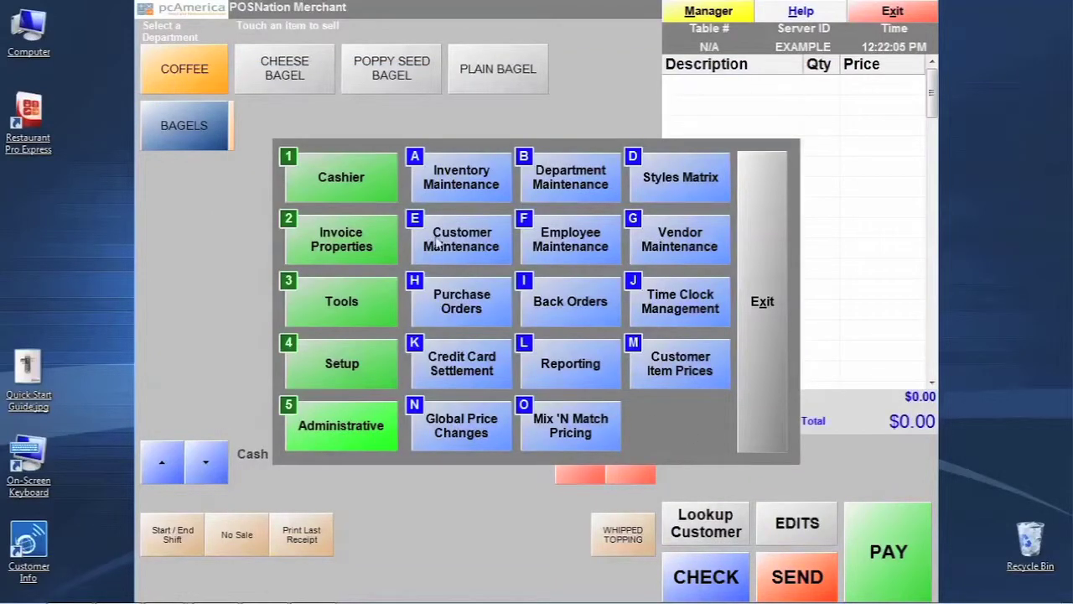
- Search inventory for 'BAGEL' and open BAGPLAIN's Ordering Info
left_click(478, 193)
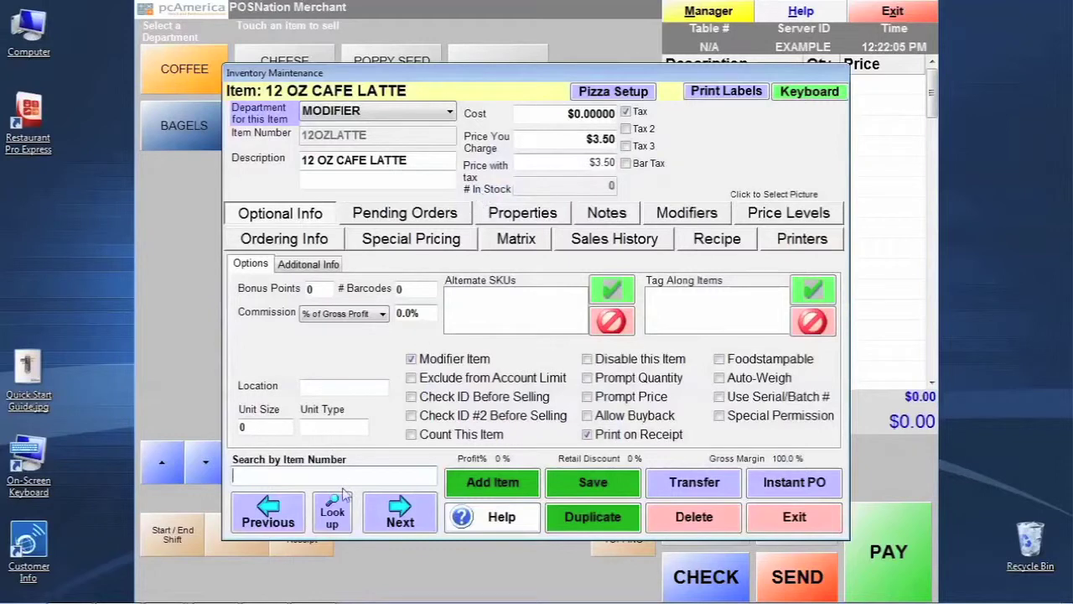
left_click(338, 513)
type("BAG")
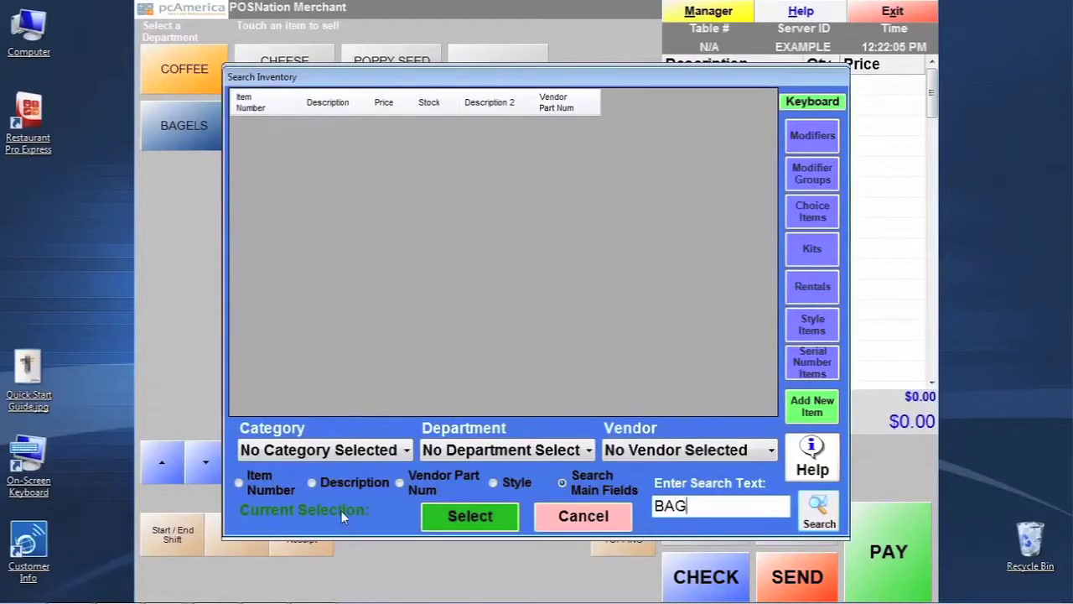
type("EL\\")
key("Return")
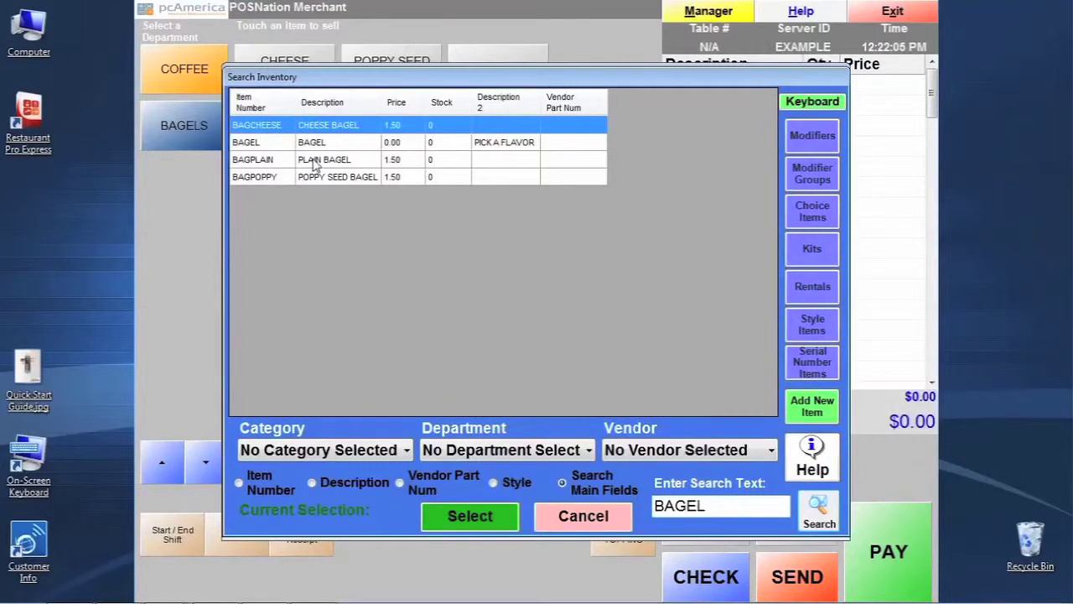
left_click(315, 162)
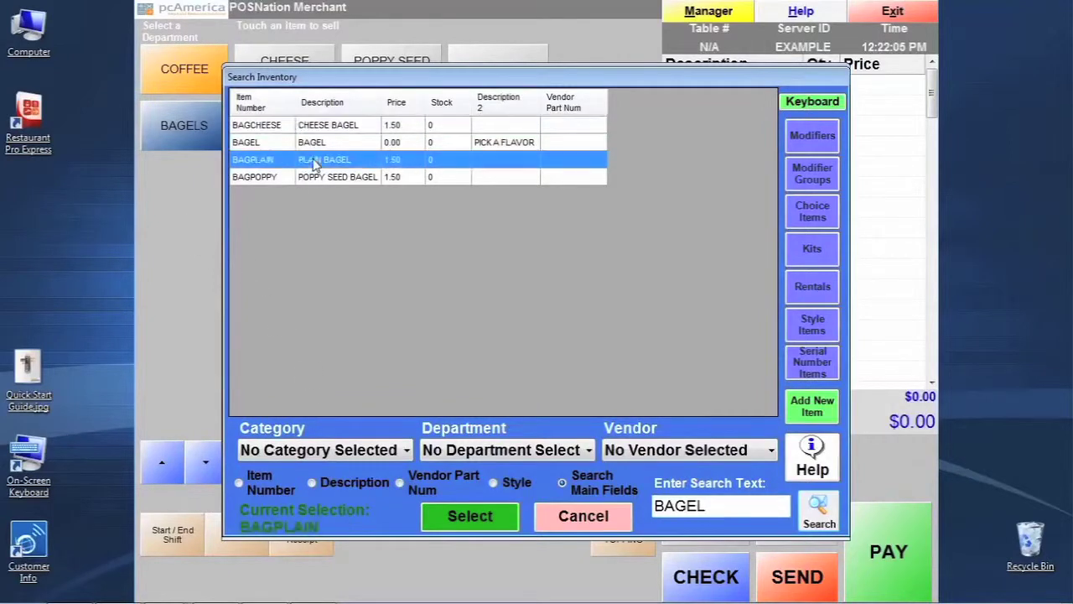
left_click(493, 514)
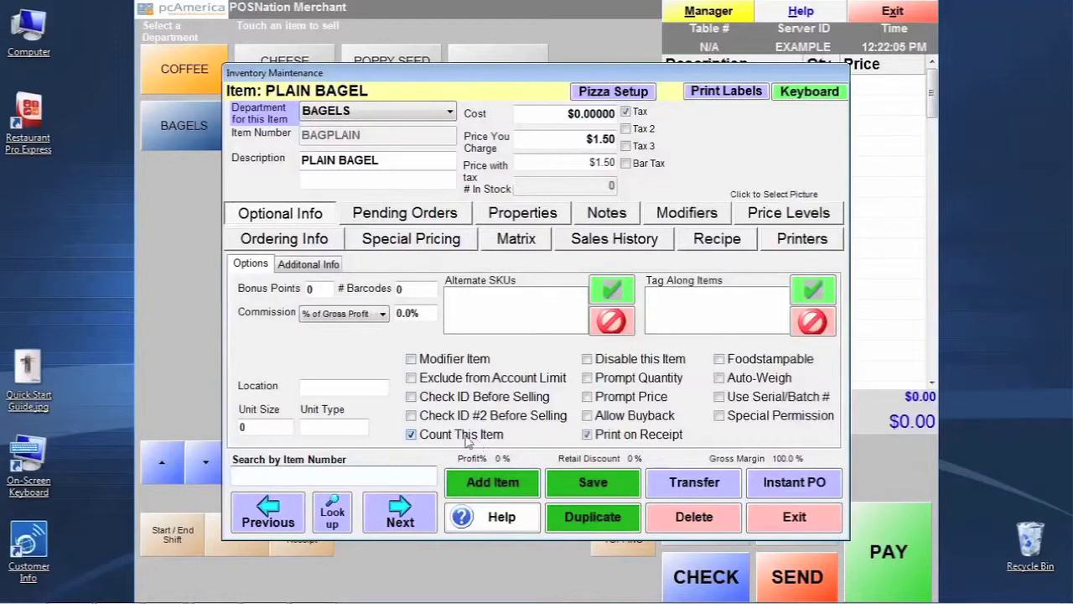
left_click(297, 244)
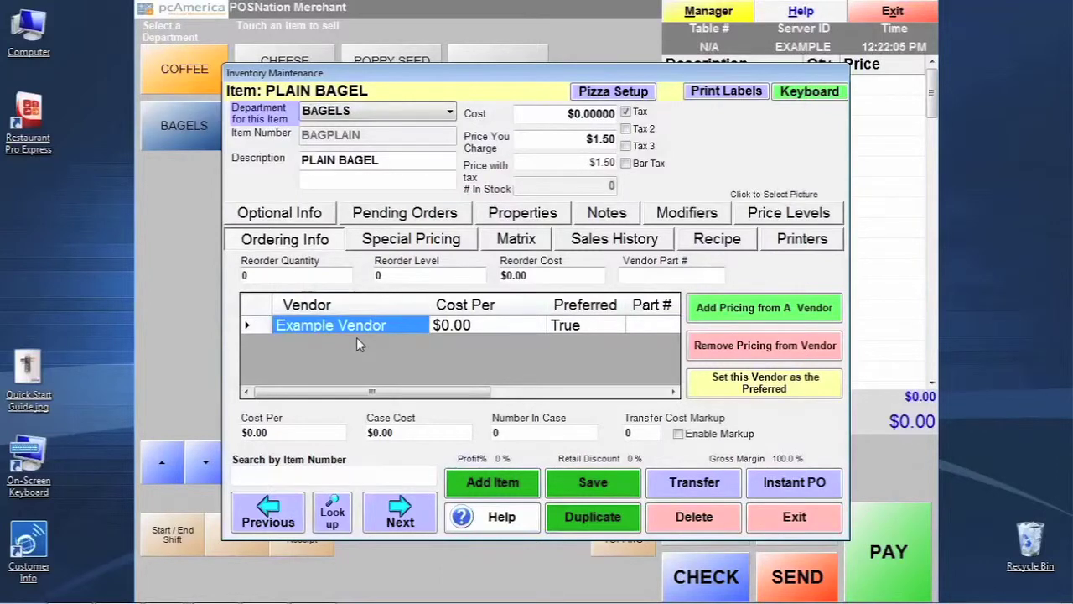
- Remove Example Vendor pricing and add pricing from BAGEL VENDOR INC
left_click(728, 355)
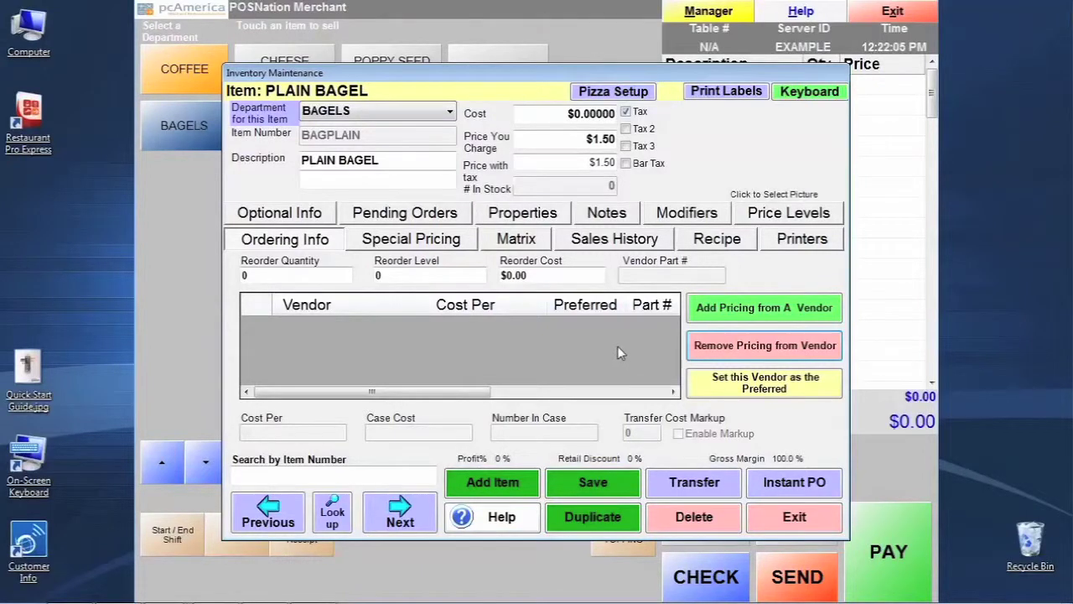
left_click(755, 311)
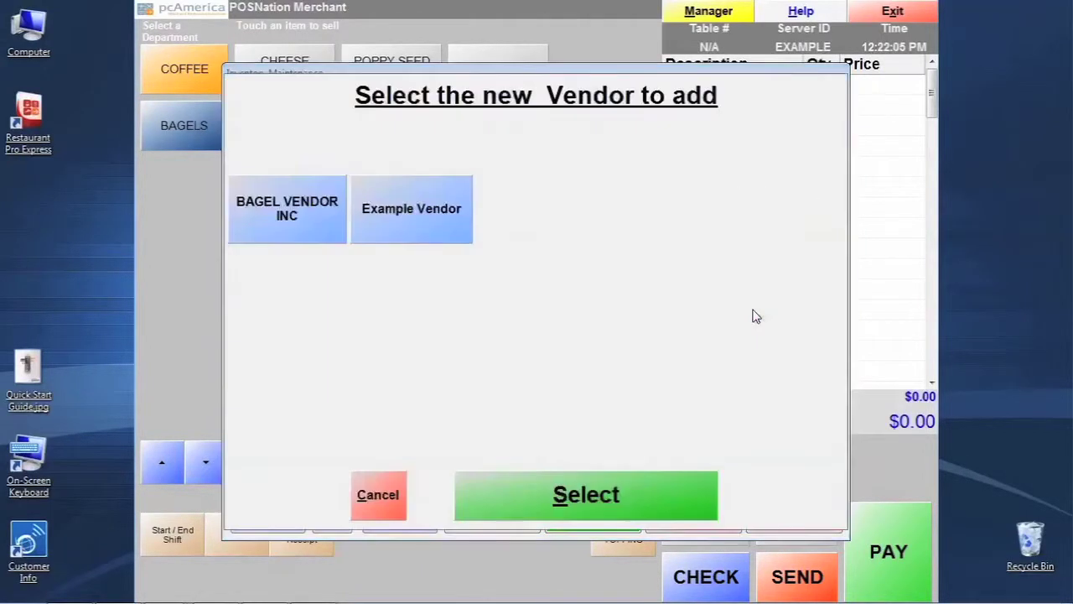
left_click(266, 186)
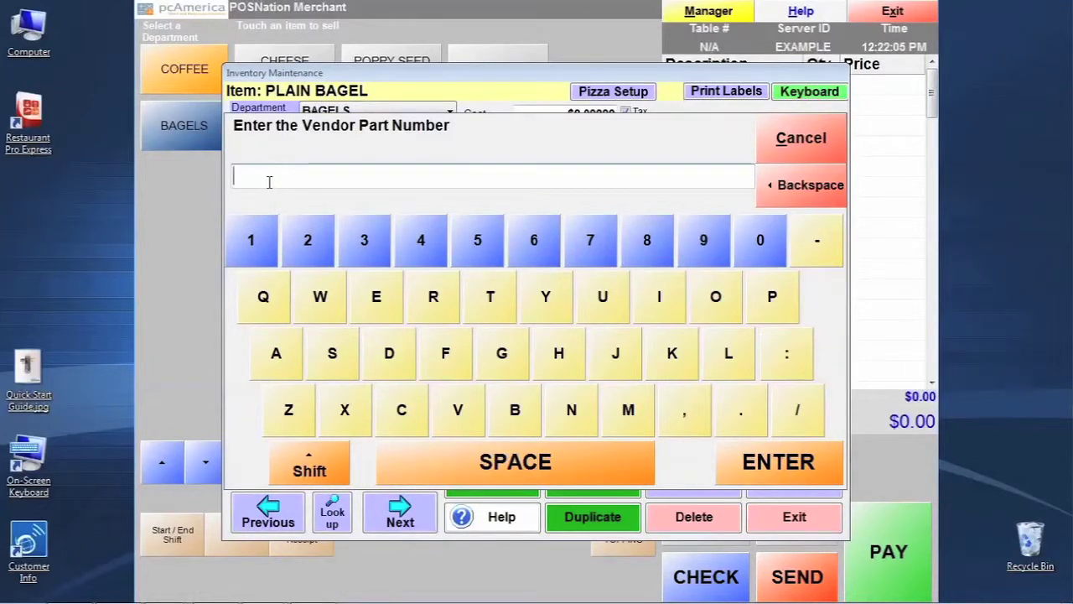
- Accept BAGEL VENDOR INC with a blank part number as preferred supplier
left_click(762, 462)
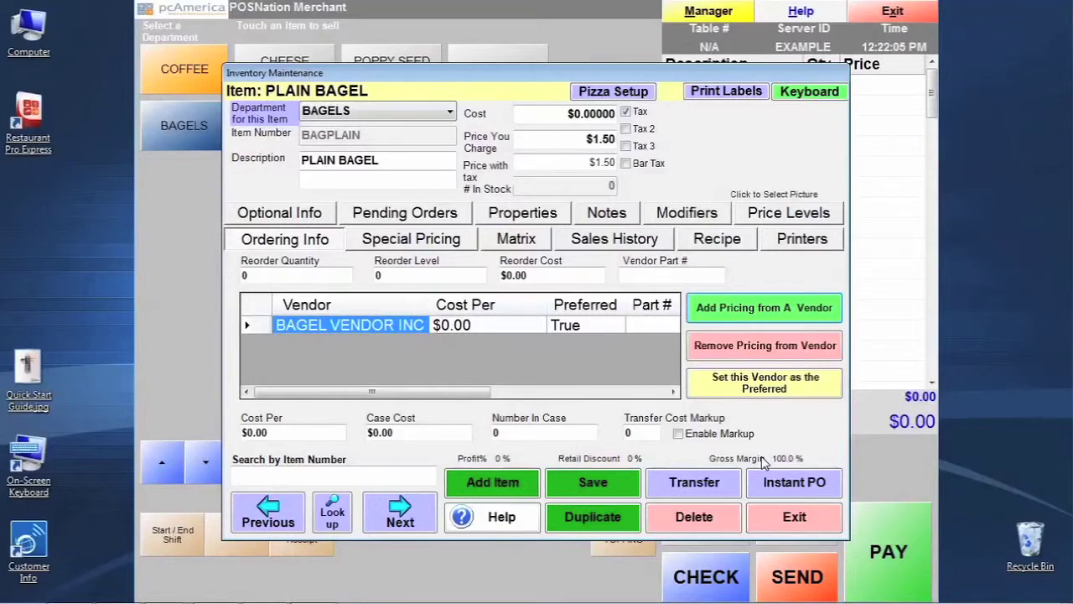
left_click(303, 277)
left_click(395, 277)
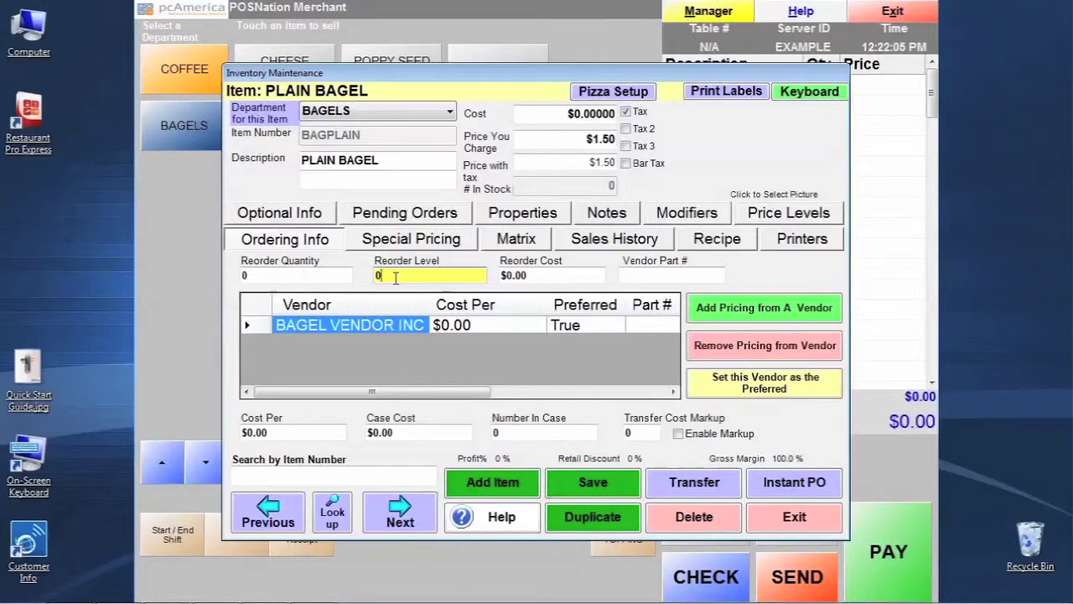
- Enter reorder level 30 and reorder quantity 60 for Plain Bagel
key("Tab")
left_click(395, 277)
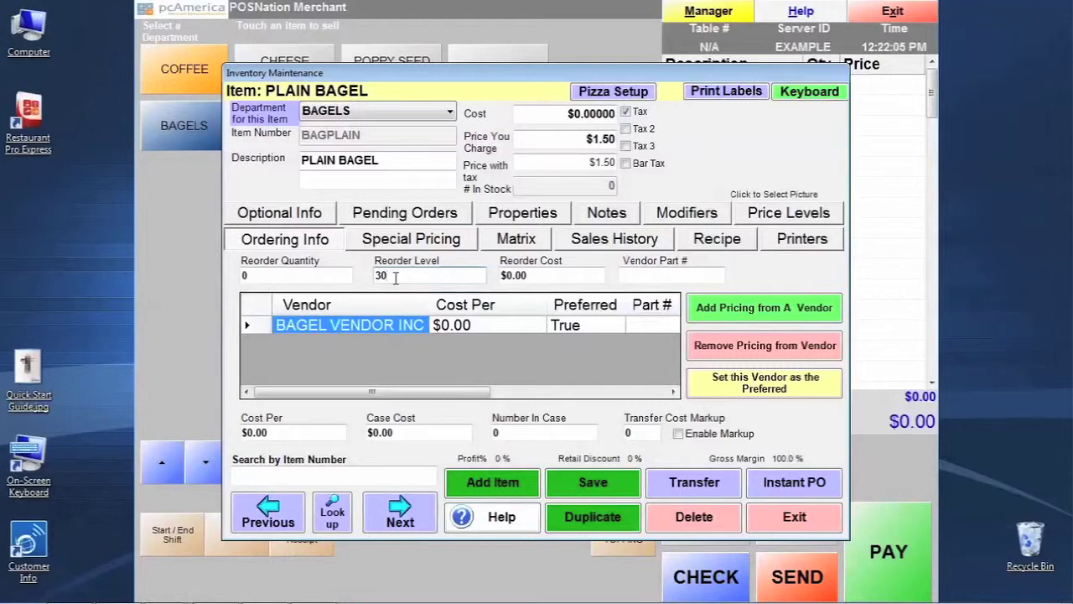
left_click(331, 279)
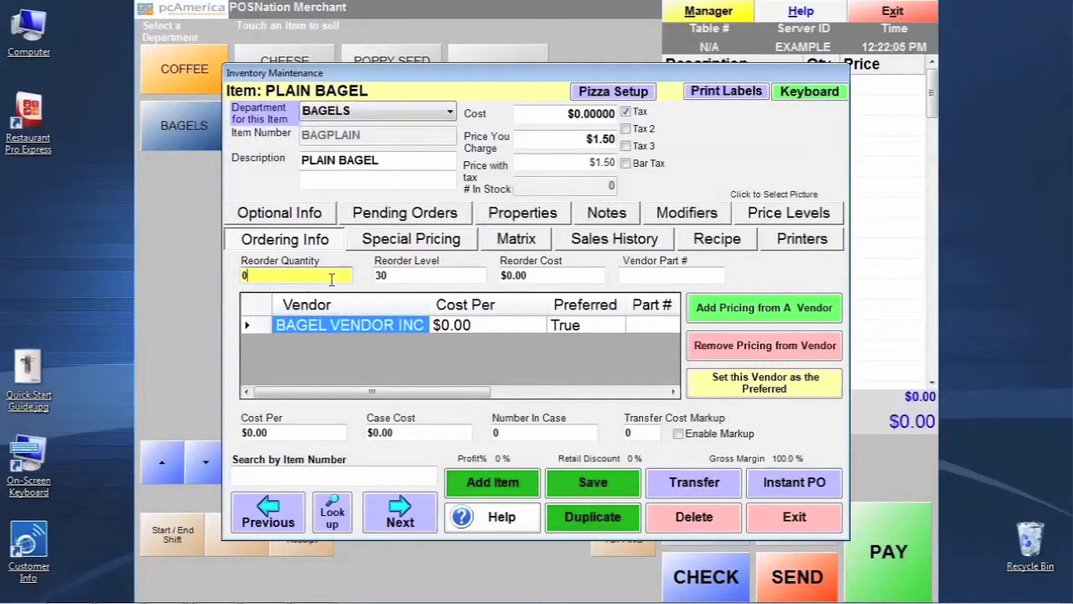
key("BackSpace")
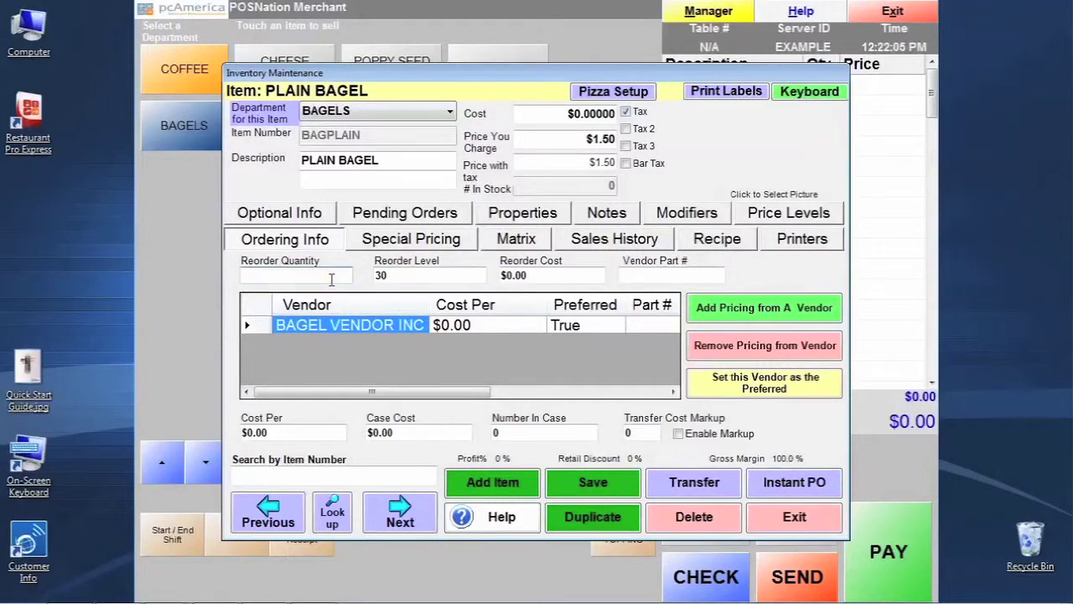
type("60")
left_click(403, 272)
left_click(289, 273)
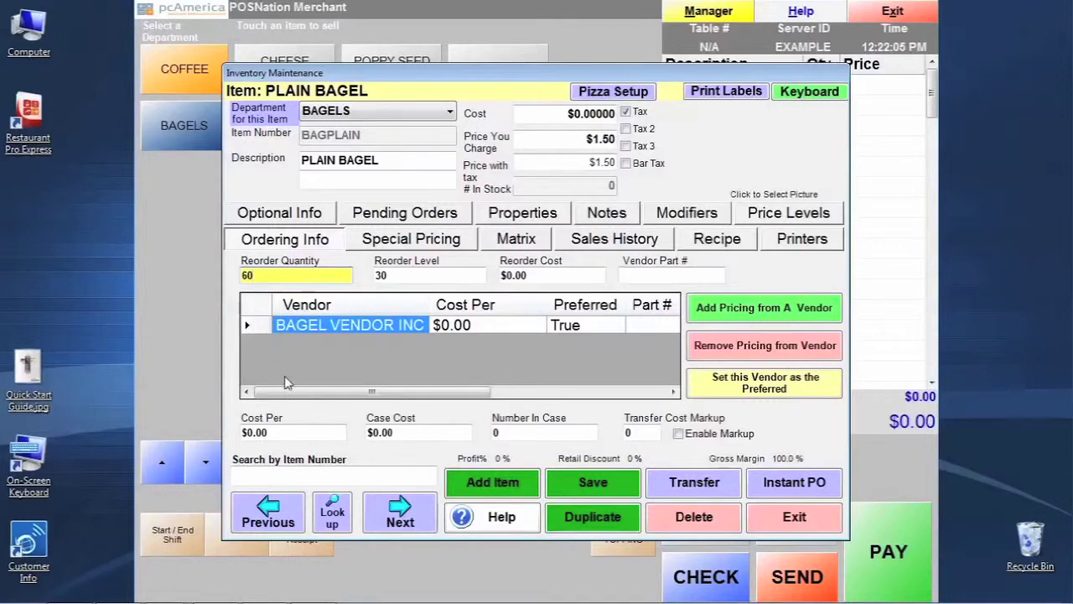
- Enter $1.00 unit cost, $30.00 case cost and 30 per case
left_click(298, 433)
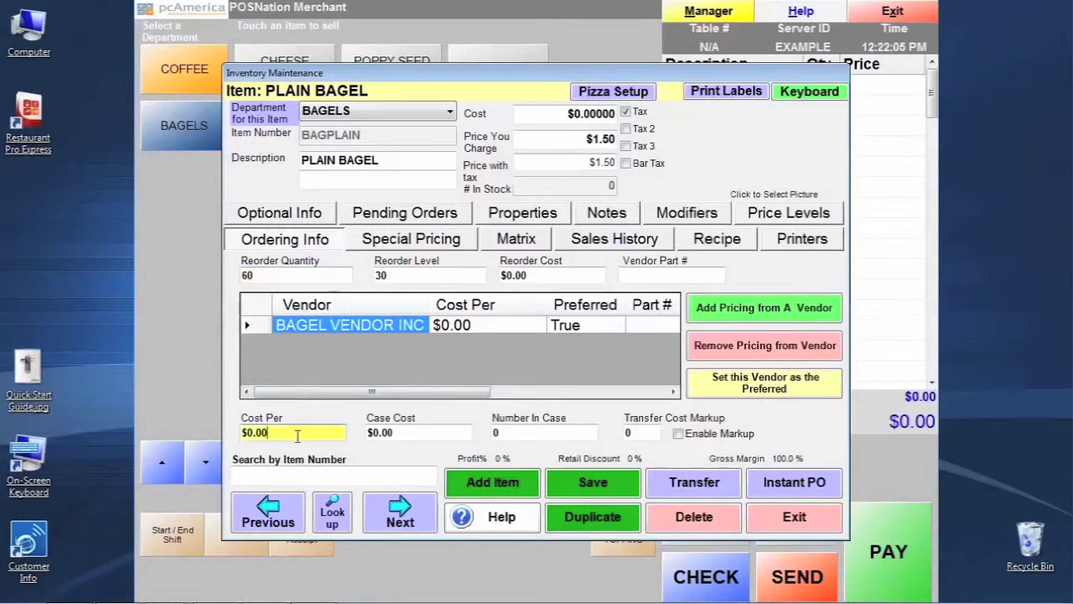
left_click(525, 435)
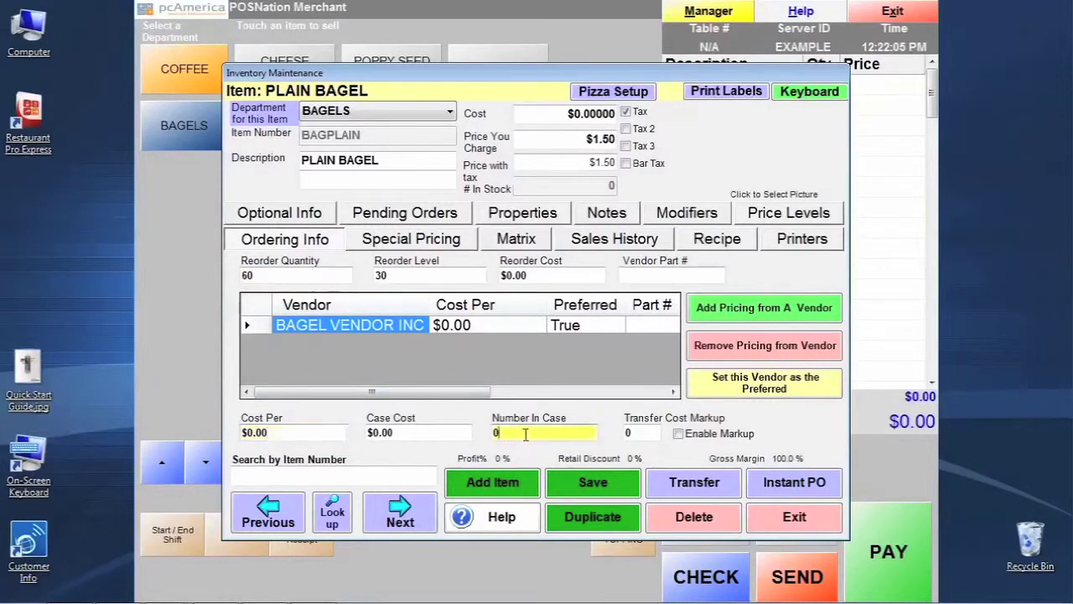
left_click(318, 433)
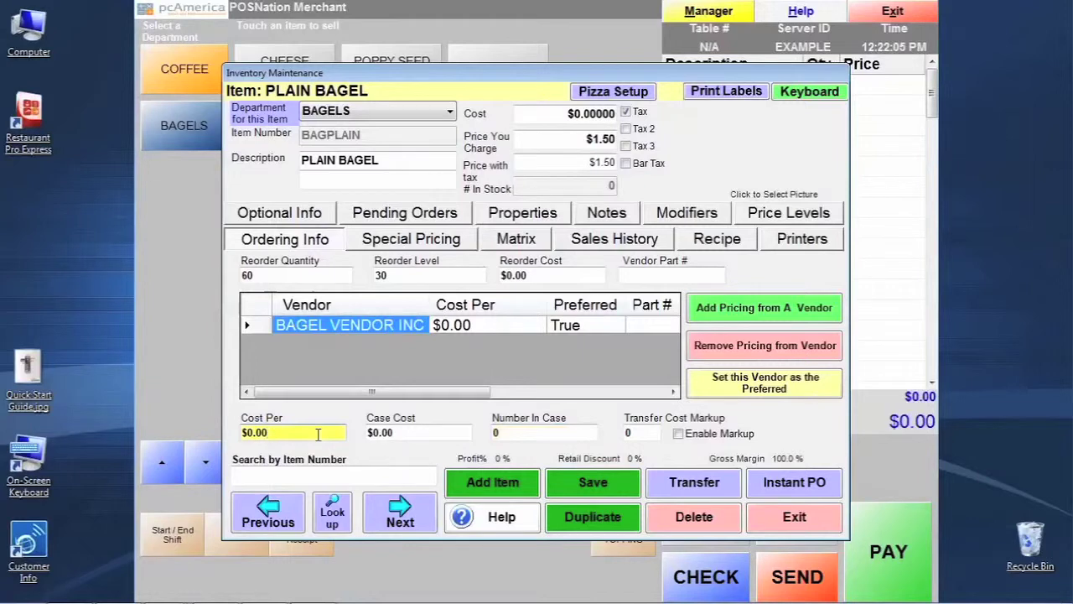
left_click_drag(295, 433, 239, 440)
type("1")
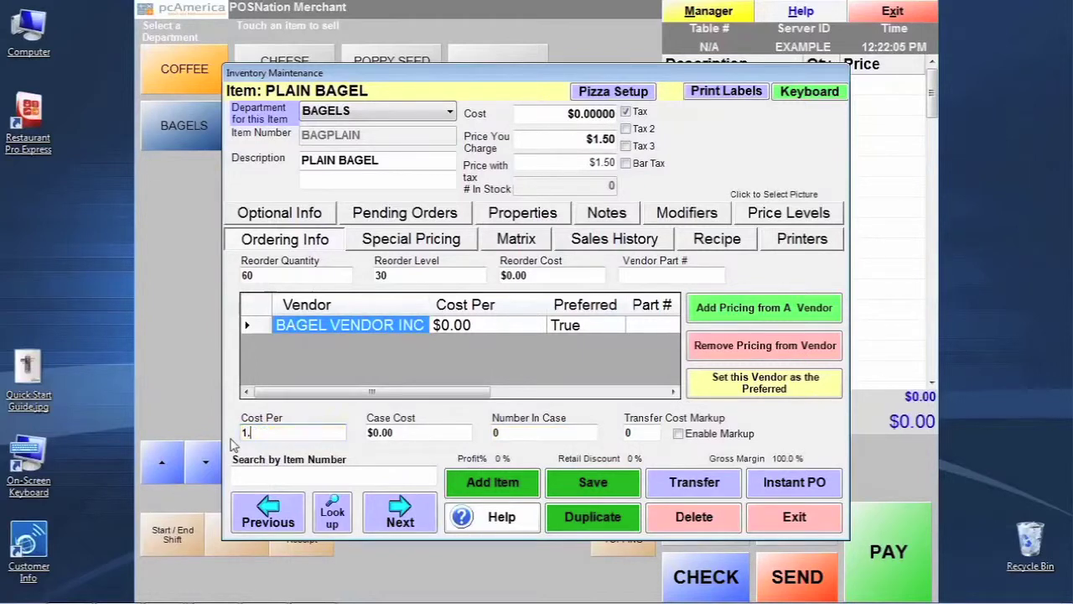
type(".00")
left_click(415, 428)
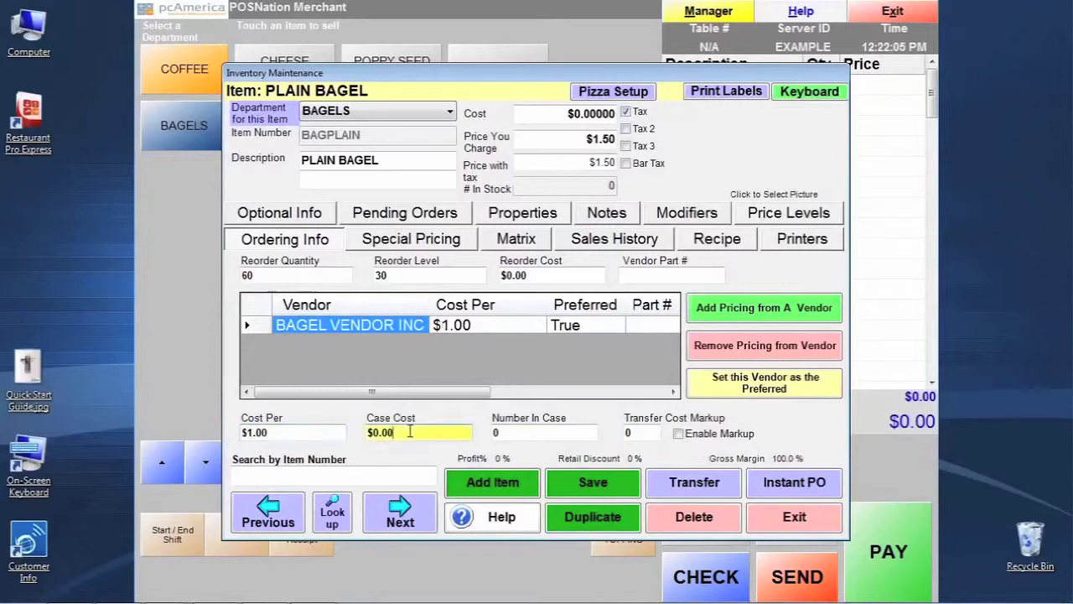
left_click_drag(410, 432, 363, 440)
type("30.00")
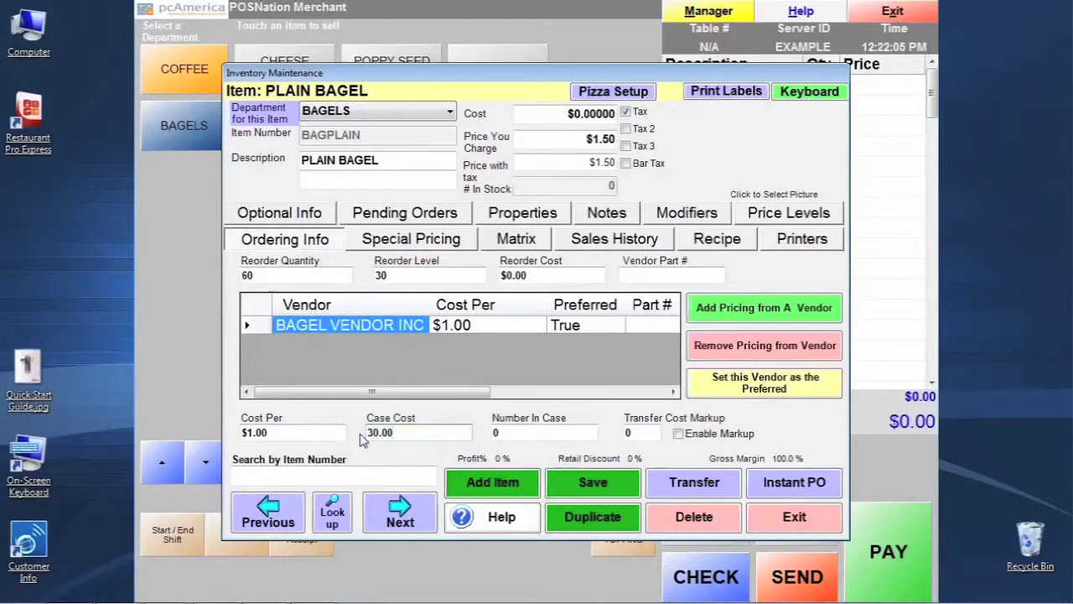
left_click(531, 434)
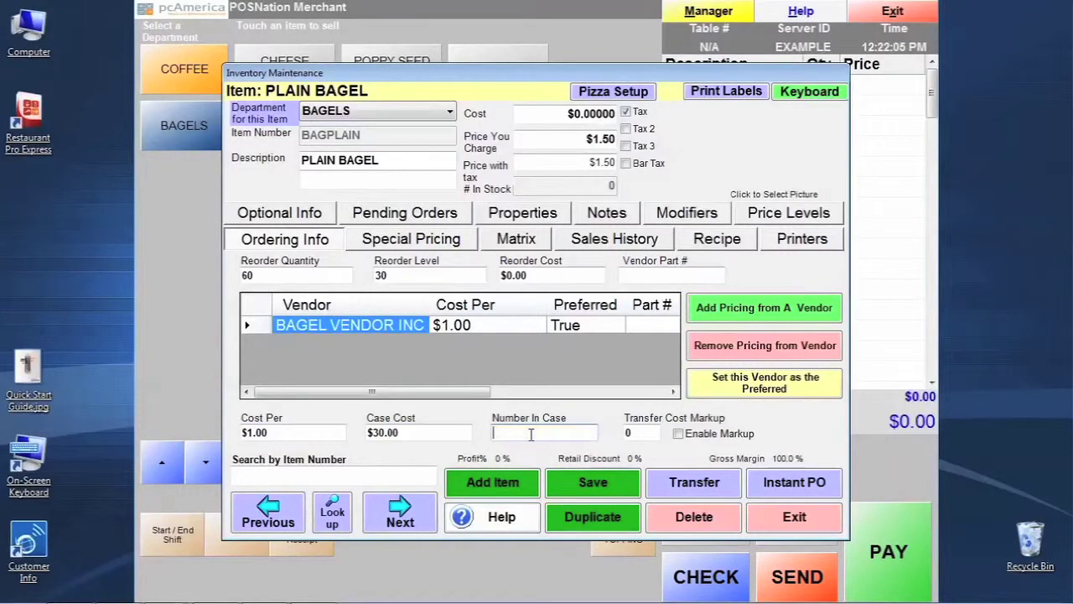
type("30")
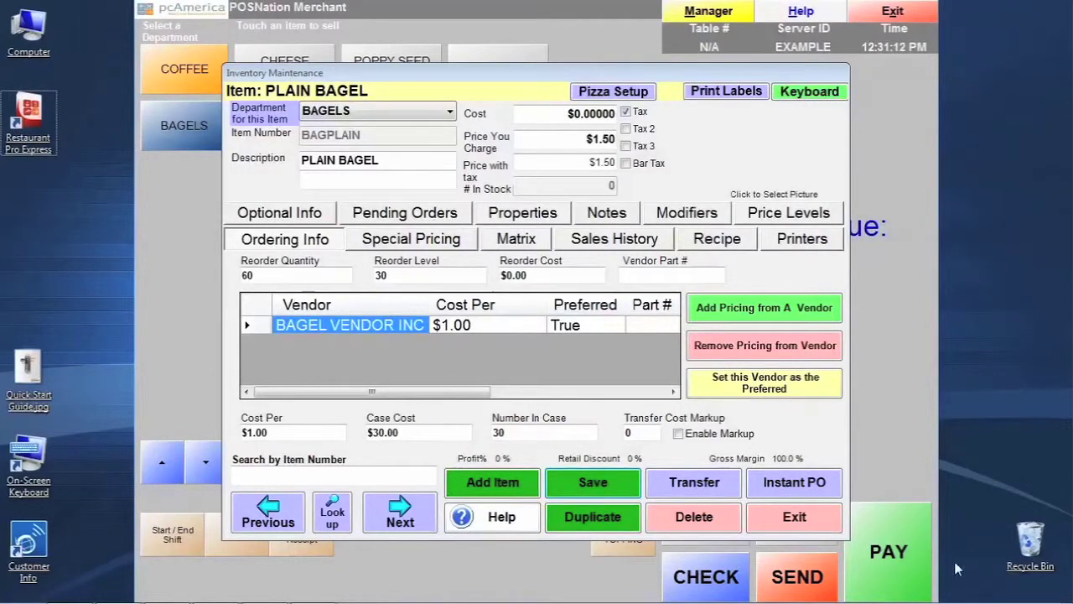
- Adjust Plain Bagel stock to 30 using the adjustment description 'PHYSICAL COUNT'
left_click(813, 487)
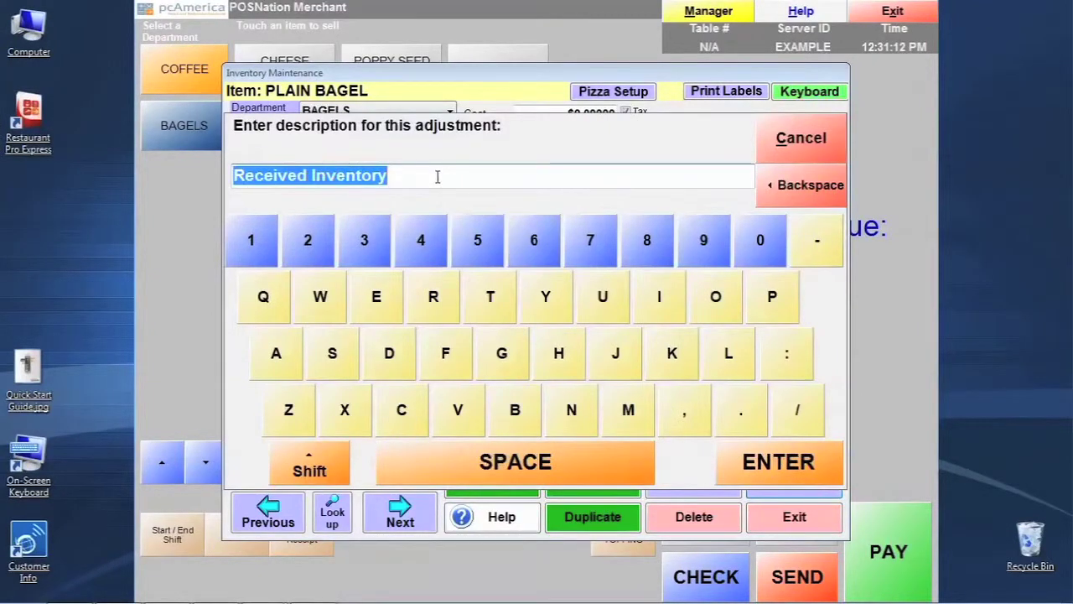
left_click(398, 171)
left_click_drag(399, 171, 214, 176)
type("PHYS")
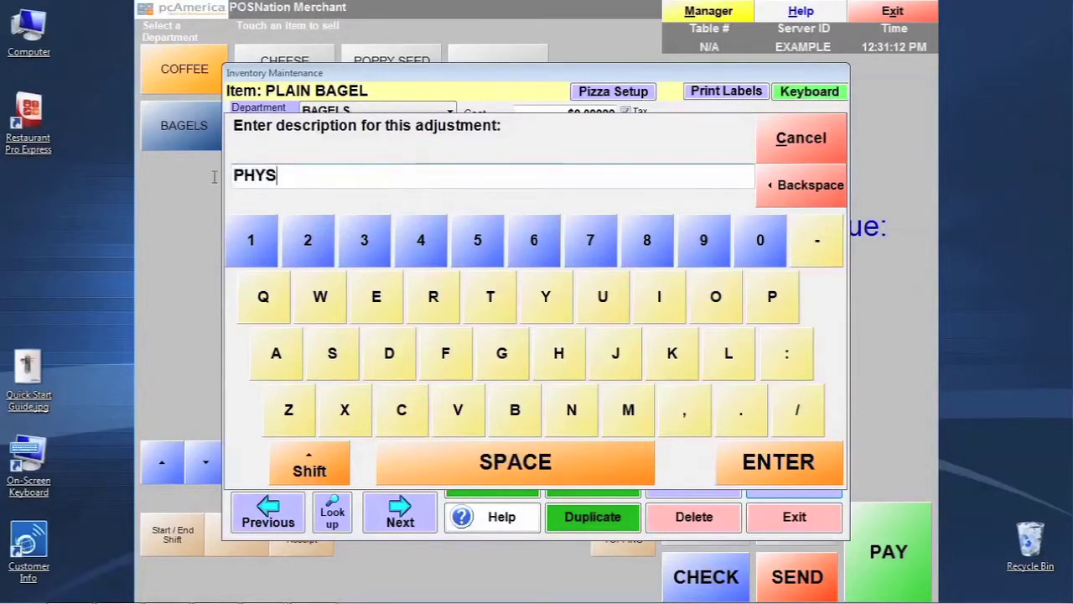
type("CI")
key("BackSpace")
key("BackSpace")
type("IC")
type("AL COUNT")
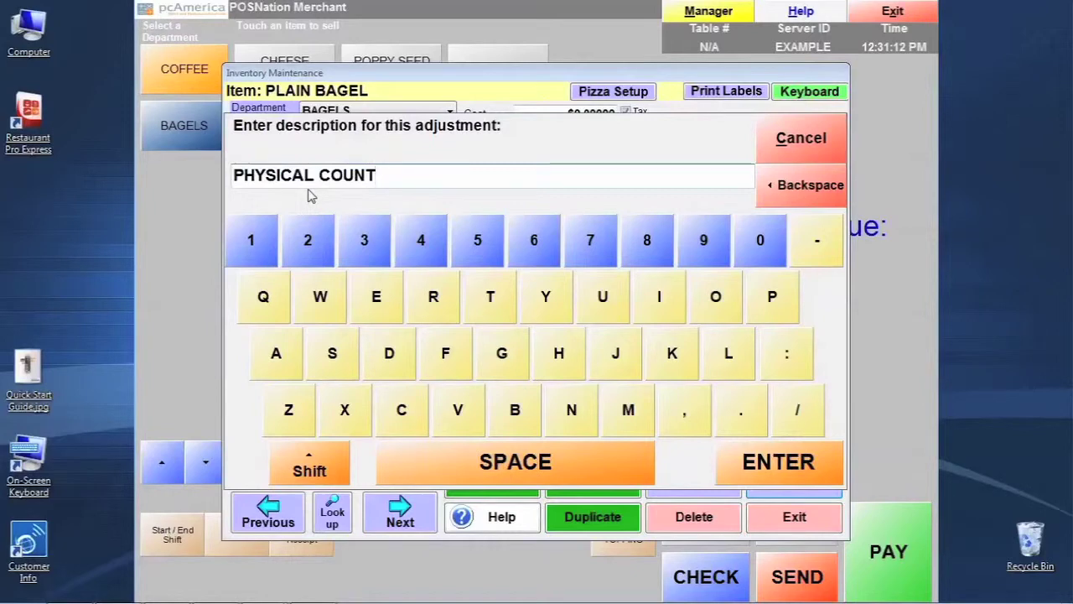
left_click(817, 460)
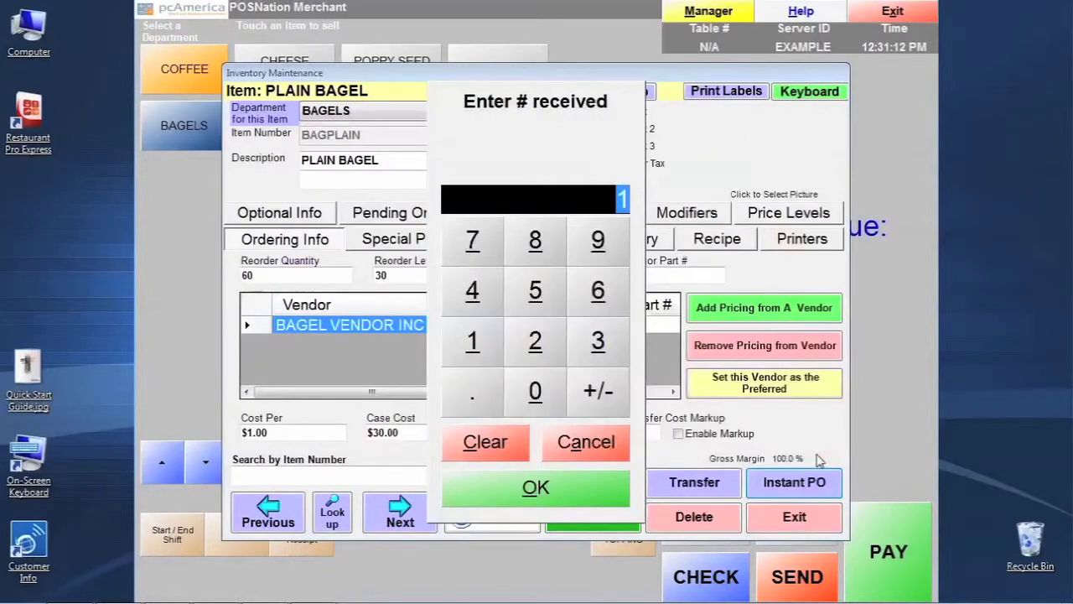
type("30")
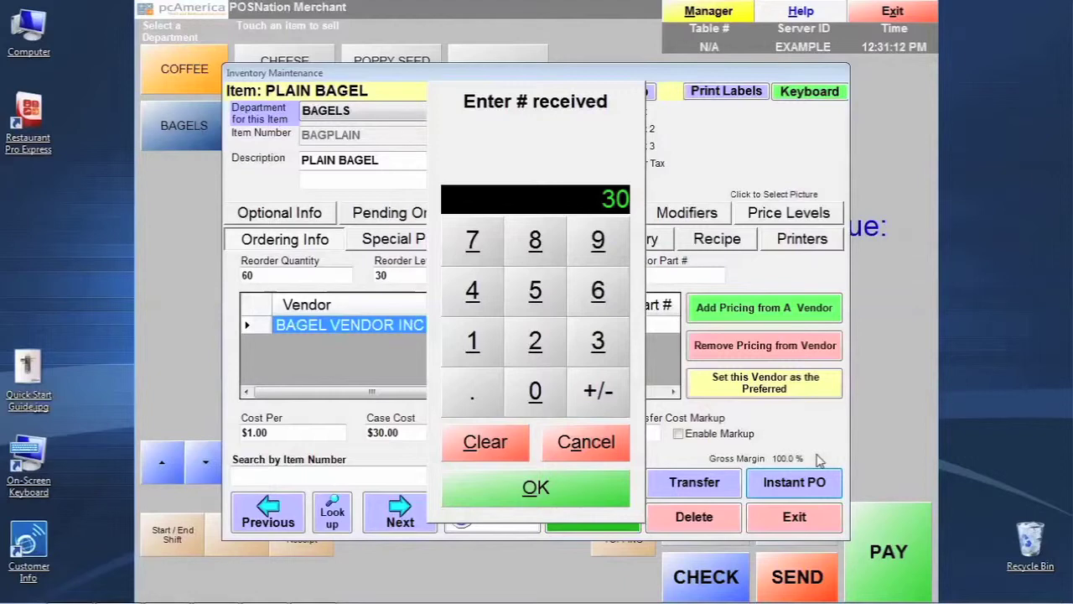
left_click(545, 496)
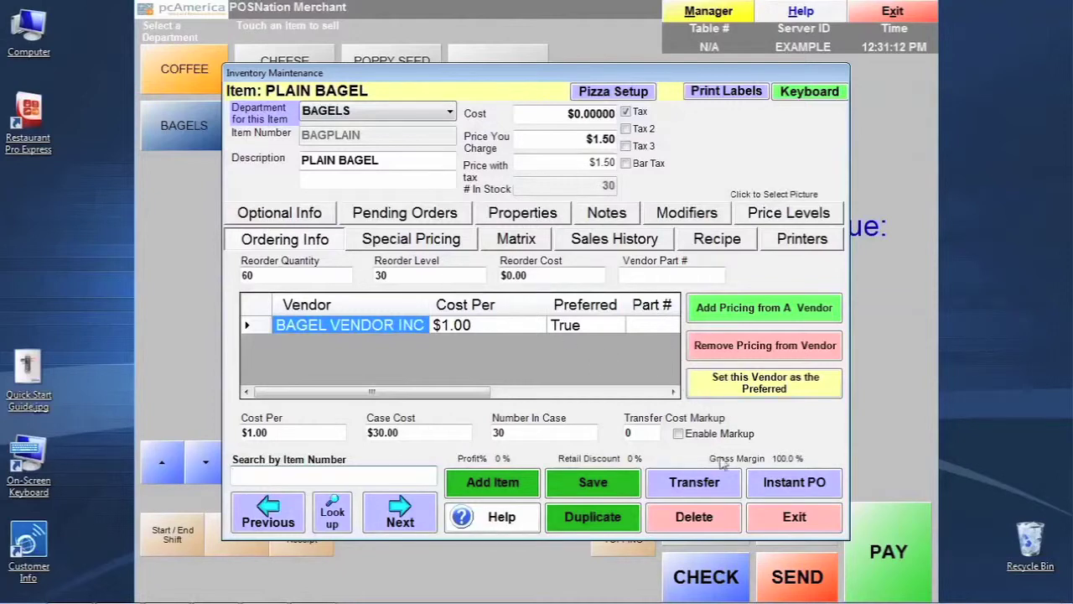
- Back in sales, ring up three Plain Bagels totalling $4.50 and pay in cash
left_click(790, 514)
left_click(761, 424)
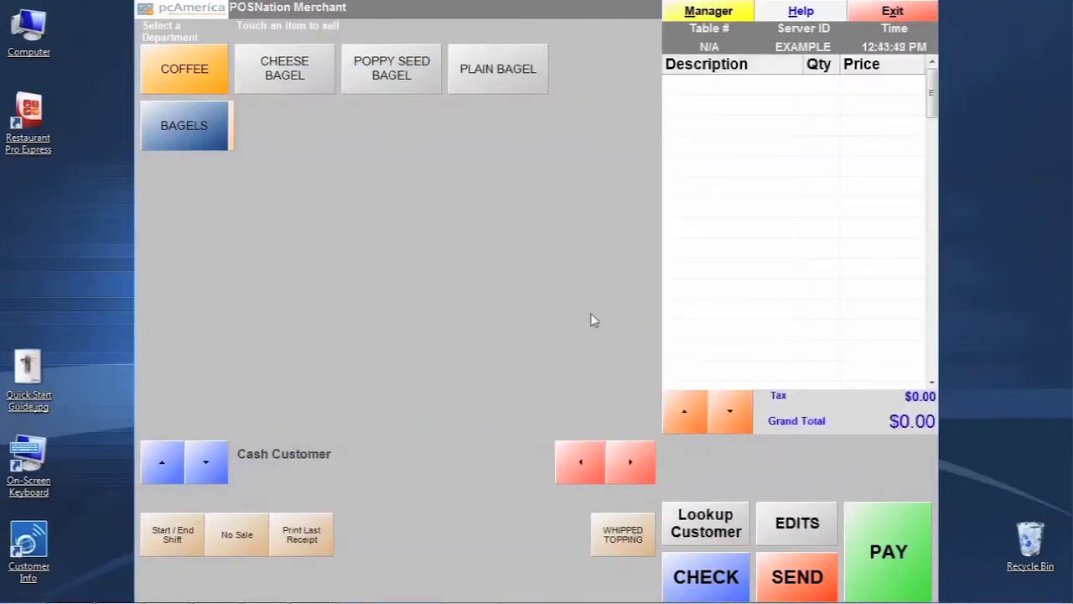
left_click(479, 77)
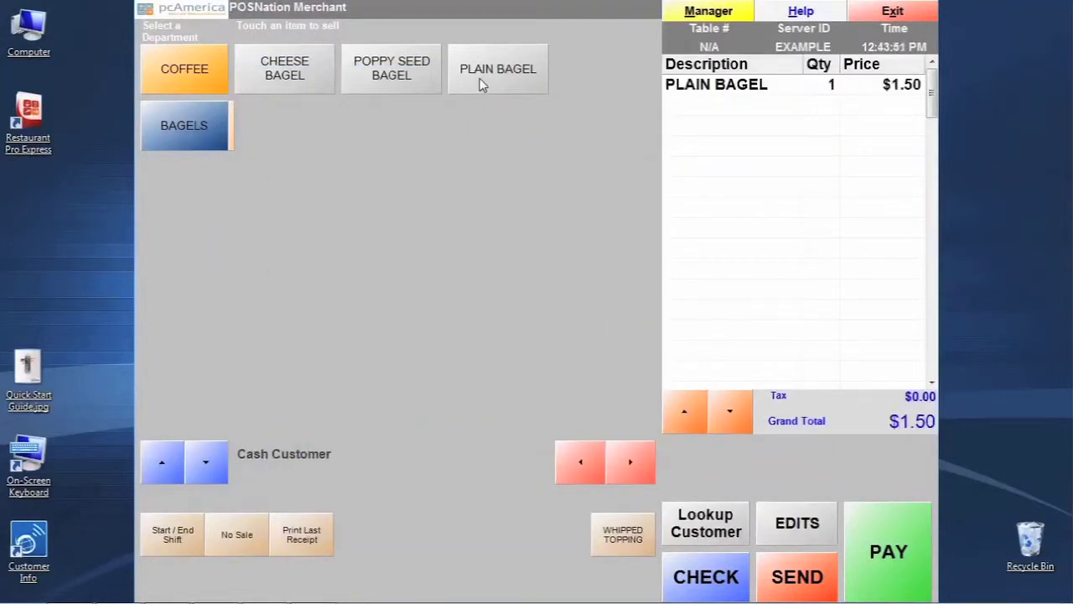
left_click(479, 78)
left_click(483, 84)
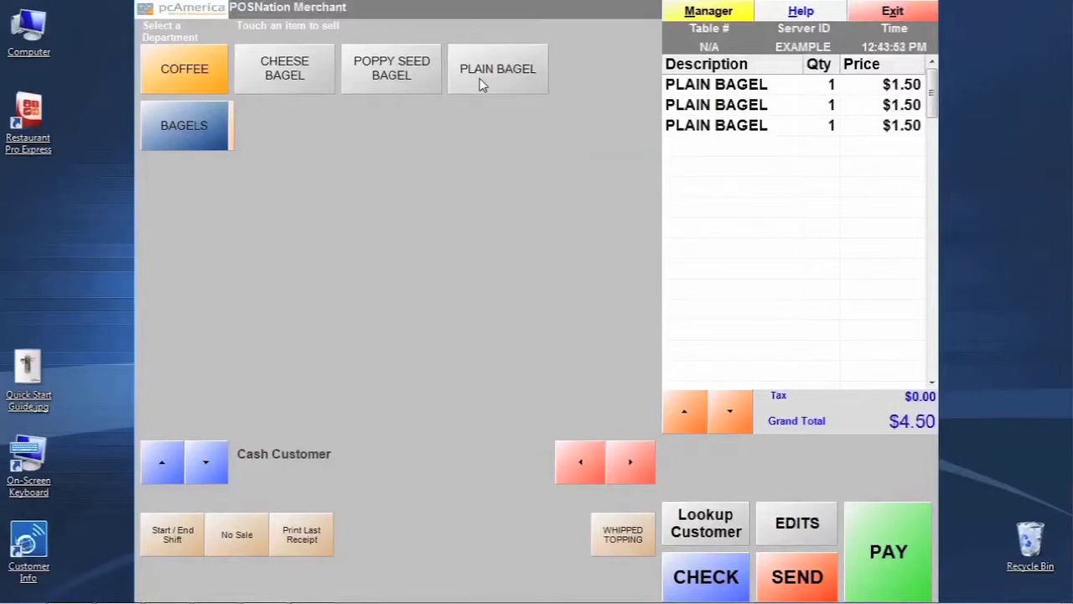
left_click(871, 550)
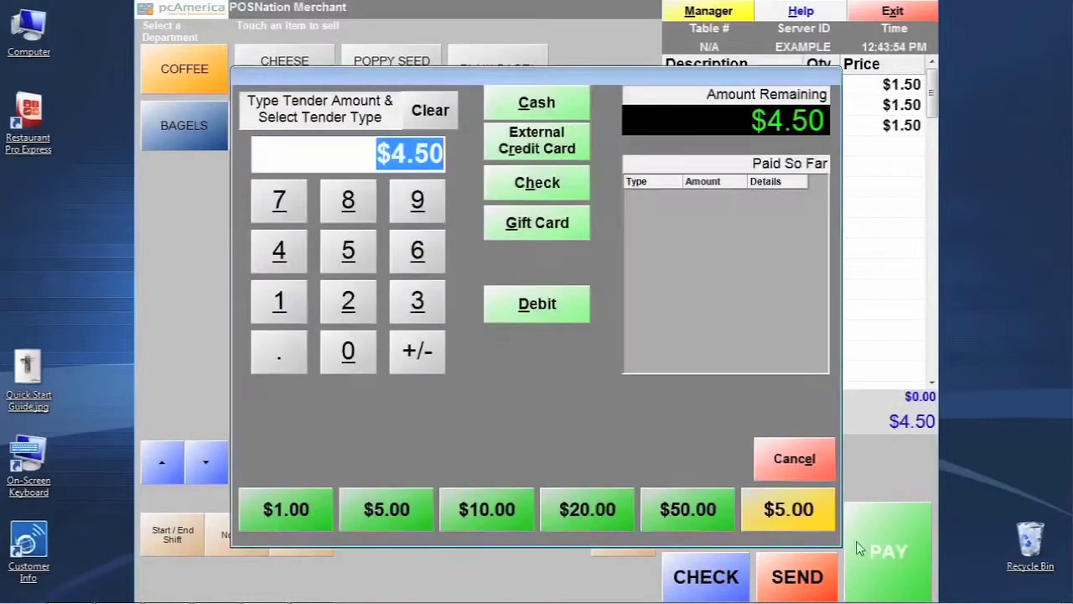
left_click(529, 108)
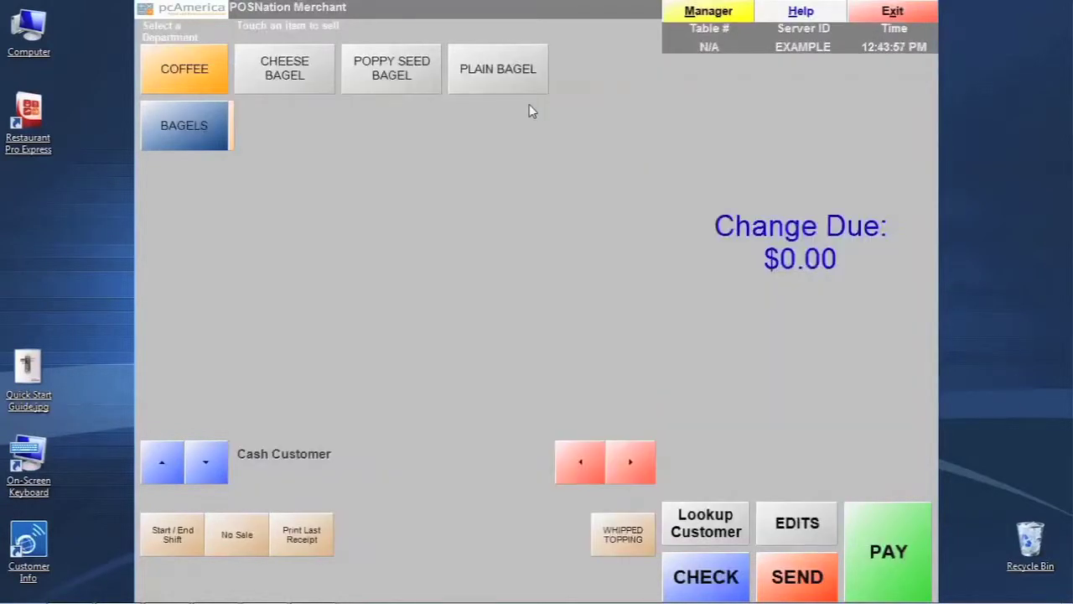
- In Inventory Maintenance, search 'BAGEL' and reopen the BAGPLAIN record, now showing 27 in stock
left_click(689, 18)
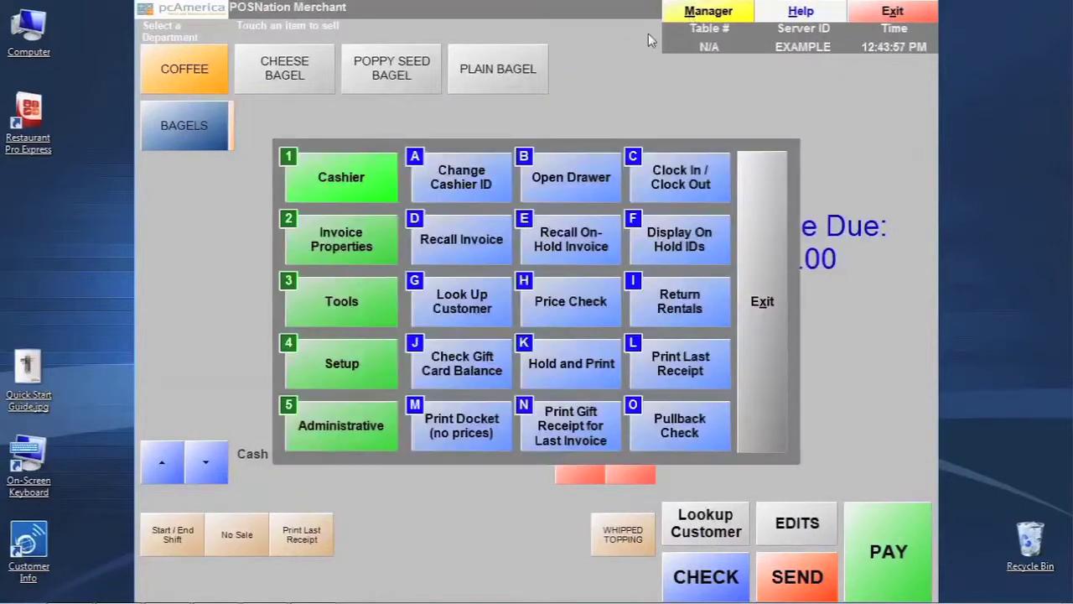
left_click(376, 425)
left_click(494, 181)
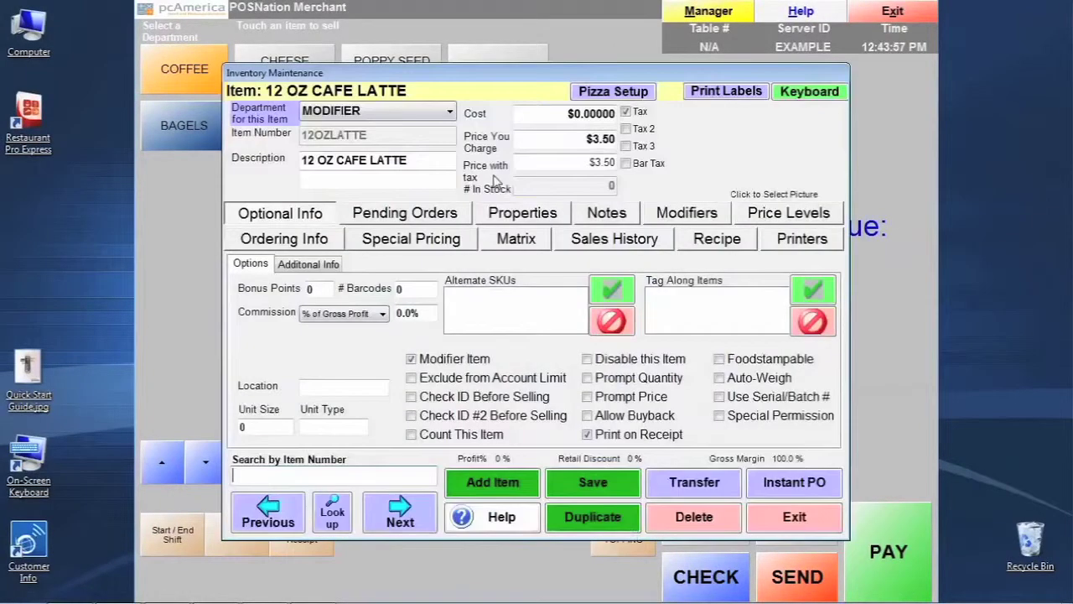
left_click(335, 524)
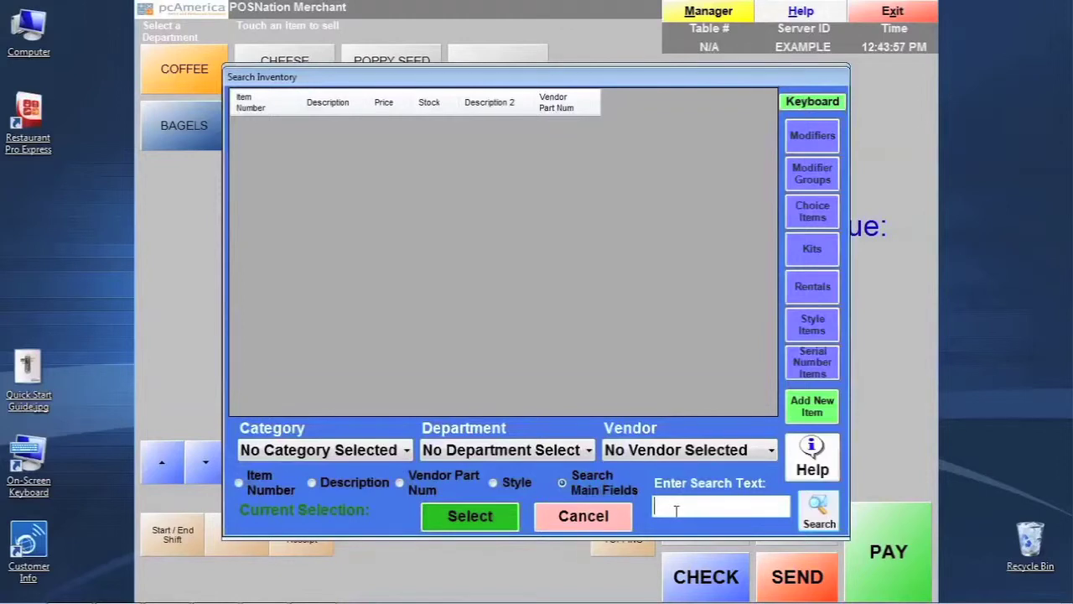
type("BAGEL")
key("Return")
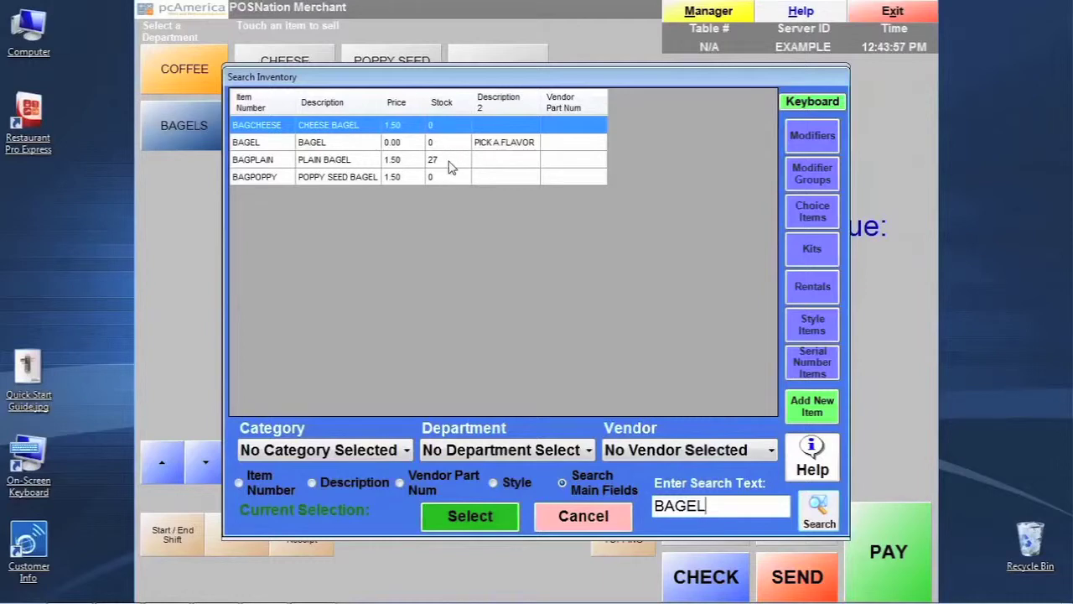
left_click(448, 161)
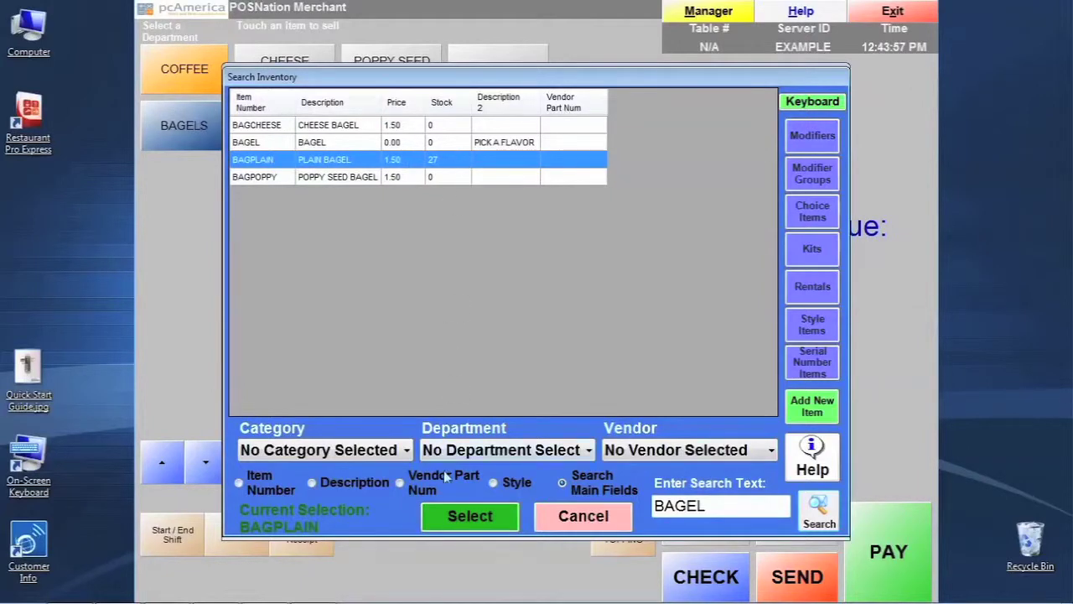
left_click(449, 517)
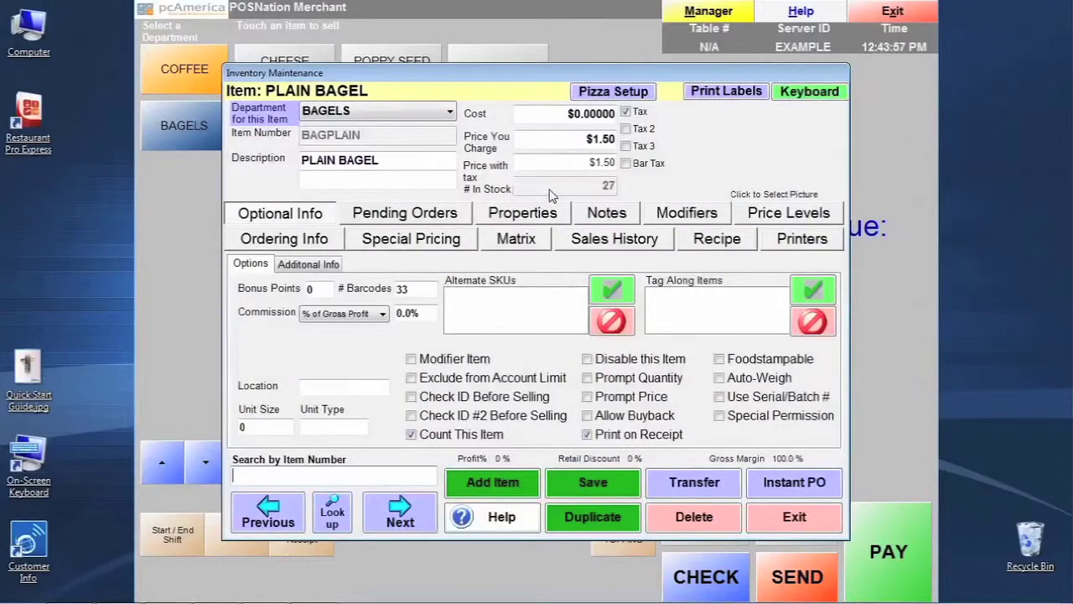